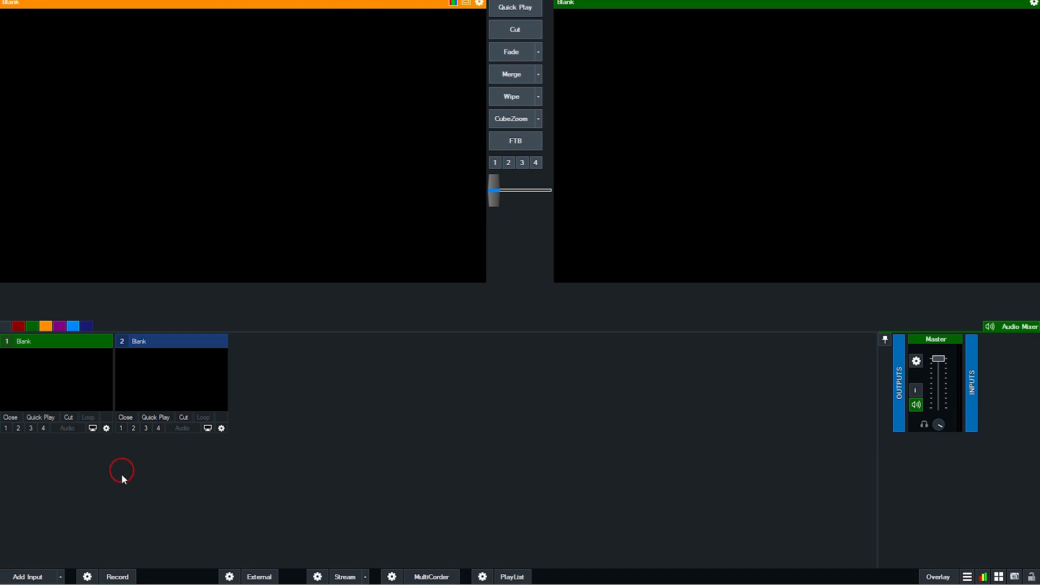
Add the recent video final test.mp4 as the first input.
click(61, 577)
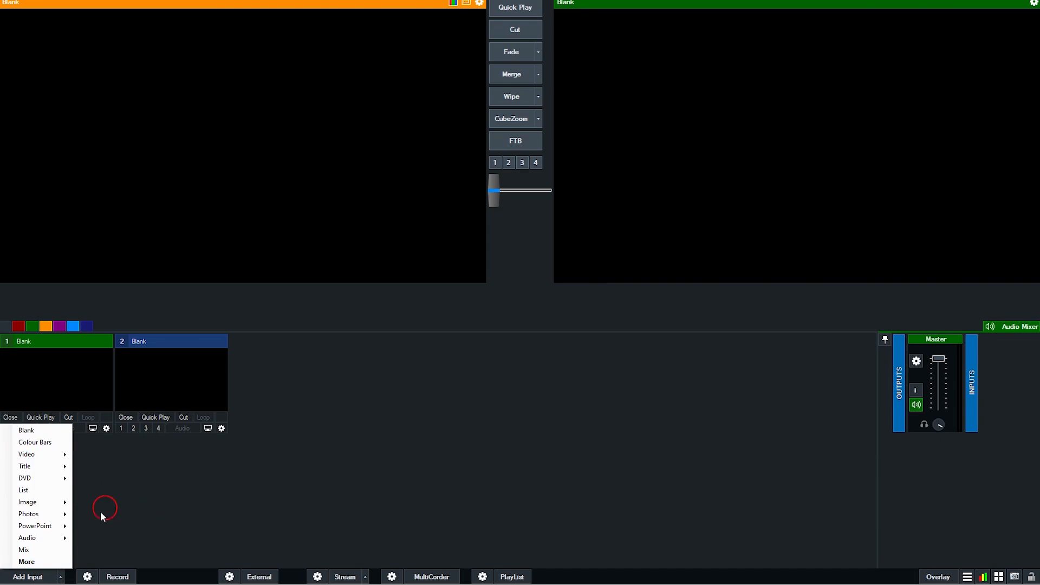
click(122, 498)
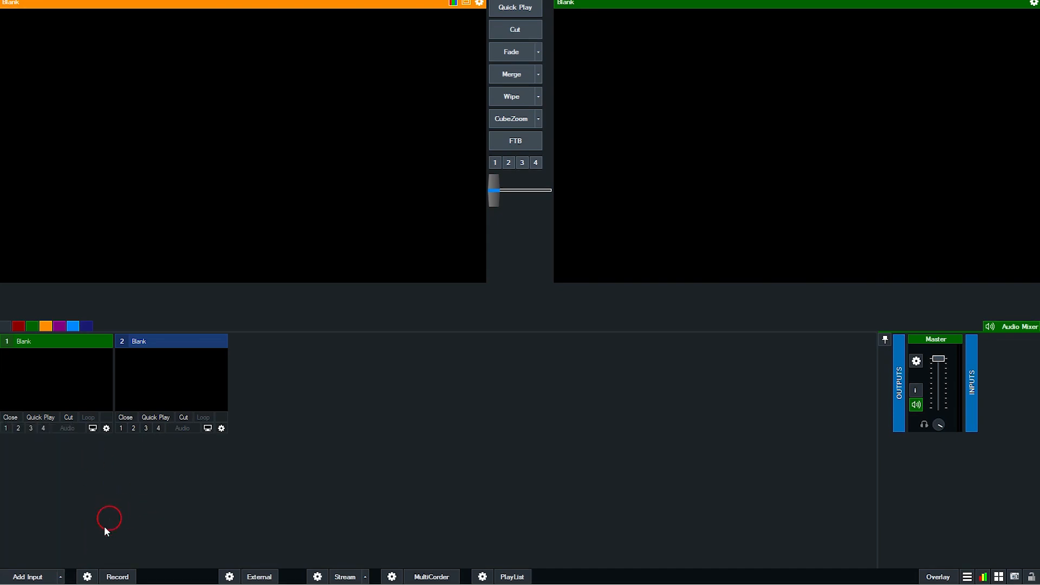
click(63, 579)
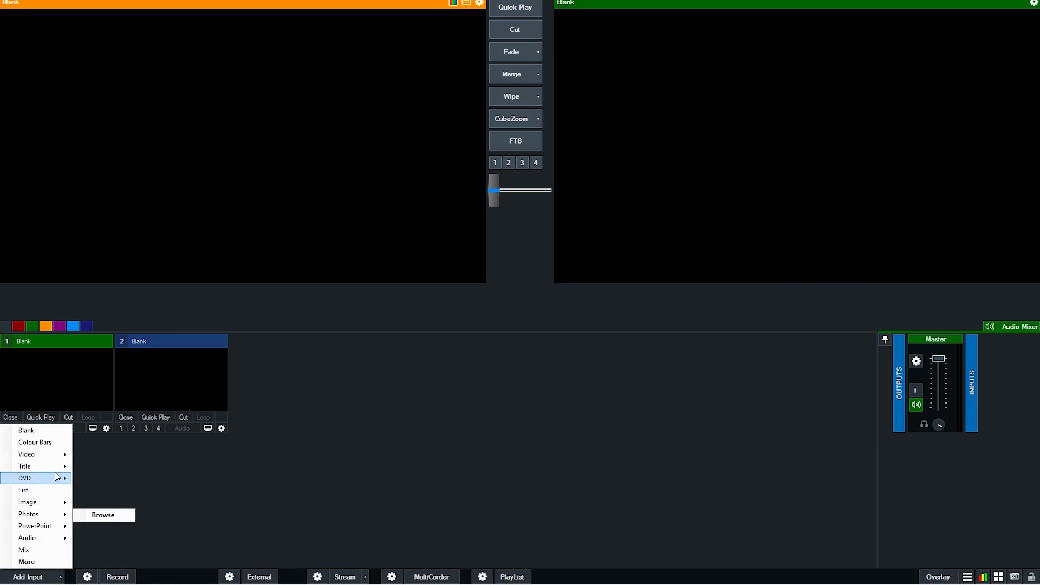
mouse_move(65, 458)
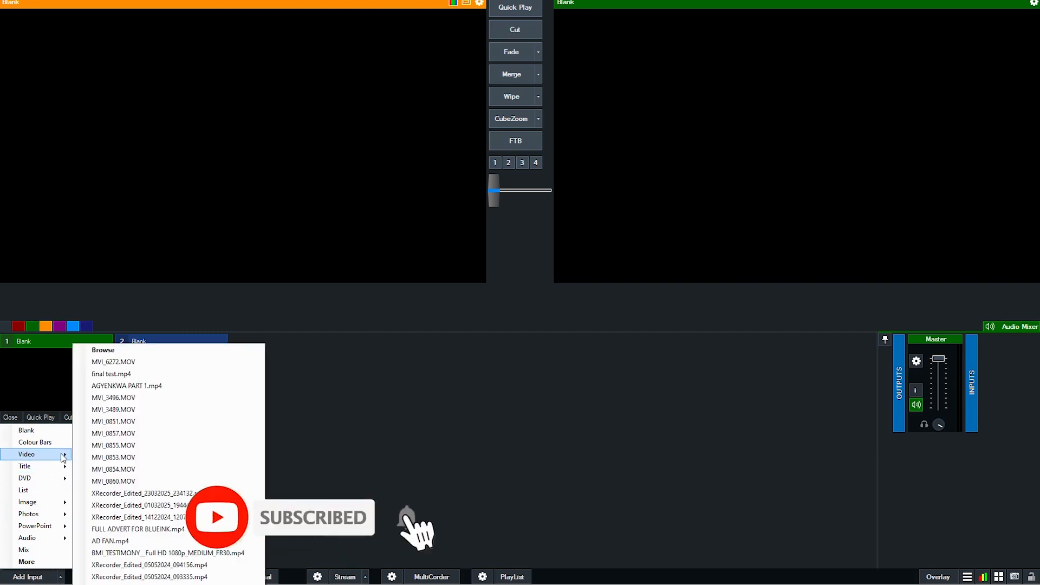
click(196, 419)
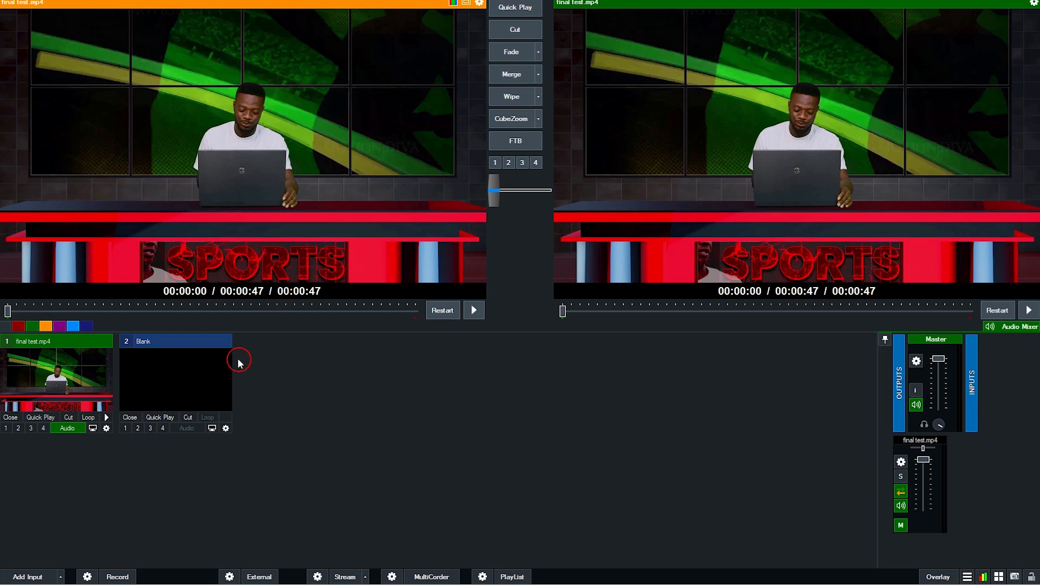
Create two virtual inputs from the final test.mp4 input.
click(95, 429)
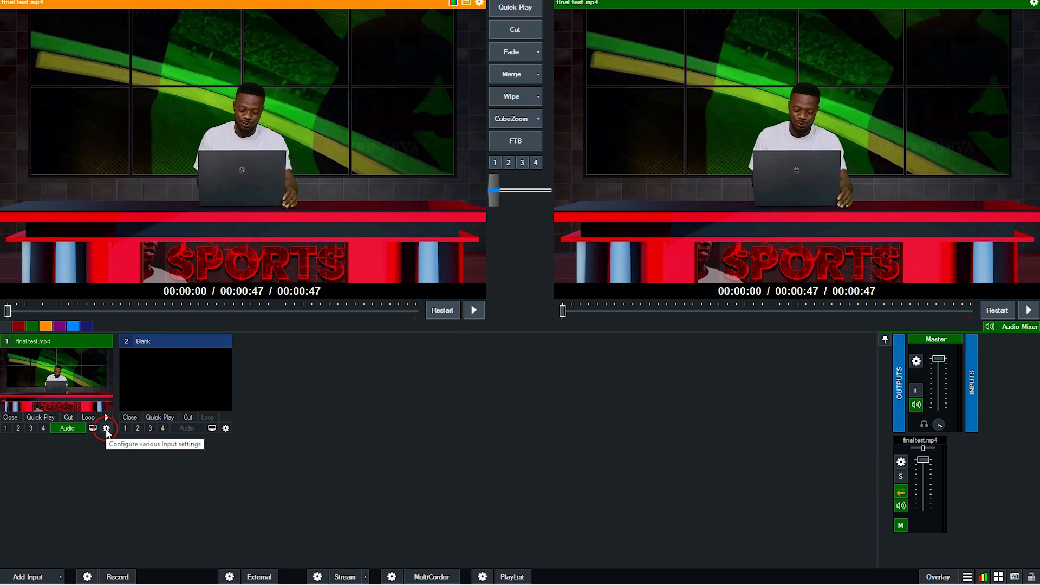
right_click(106, 429)
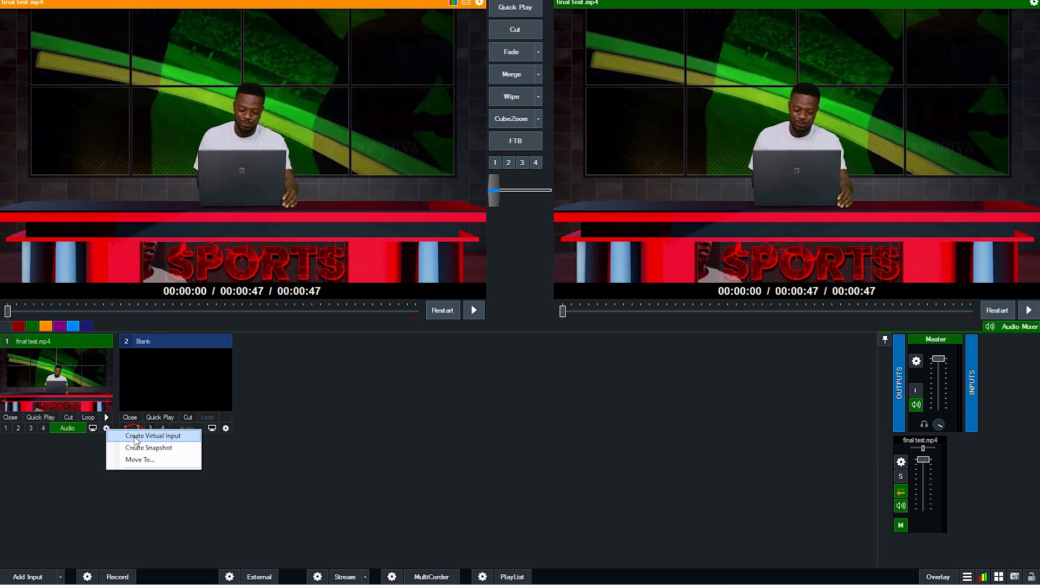
click(135, 441)
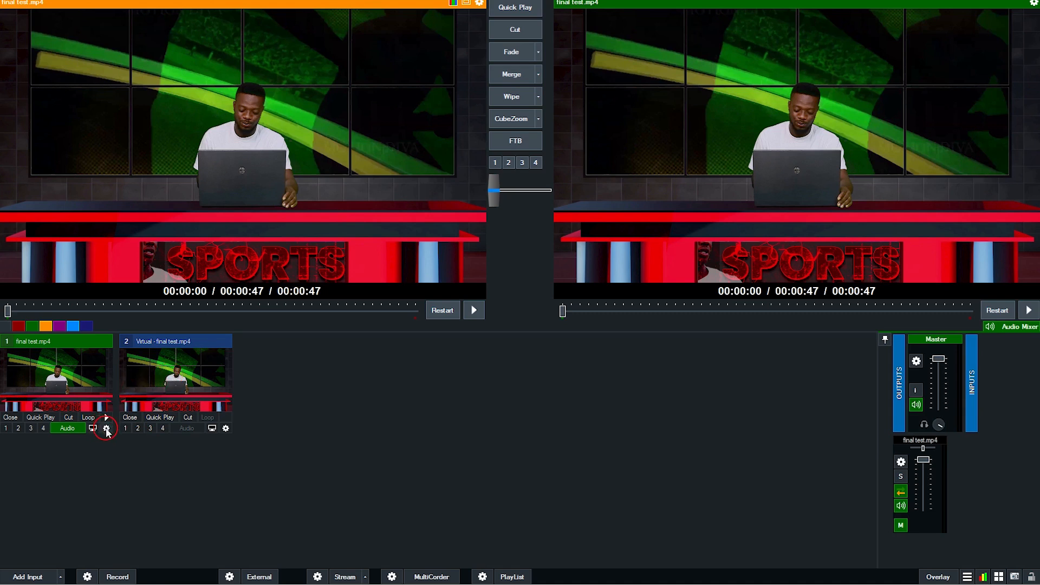
click(106, 428)
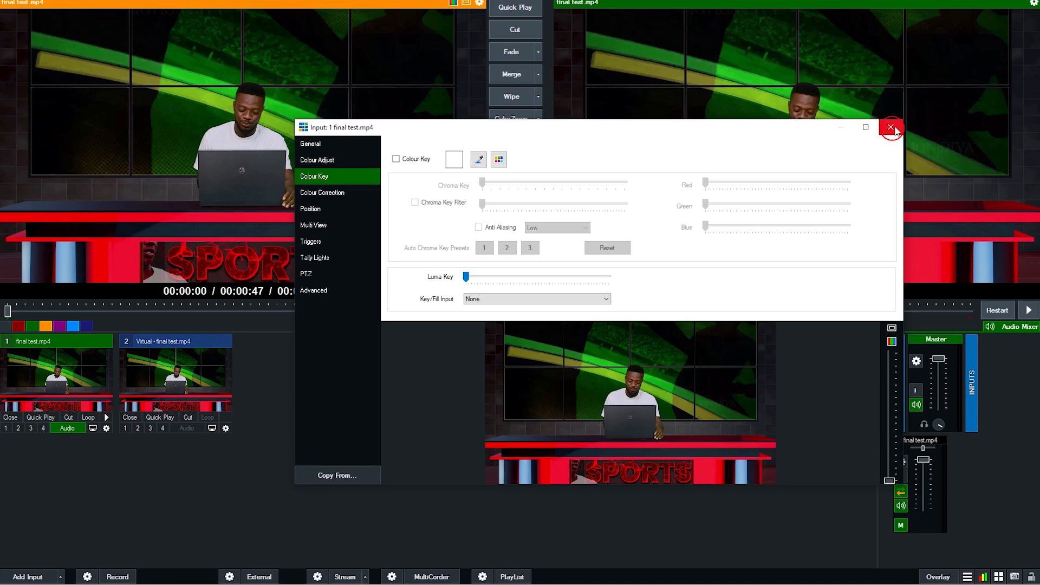
click(891, 126)
right_click(107, 428)
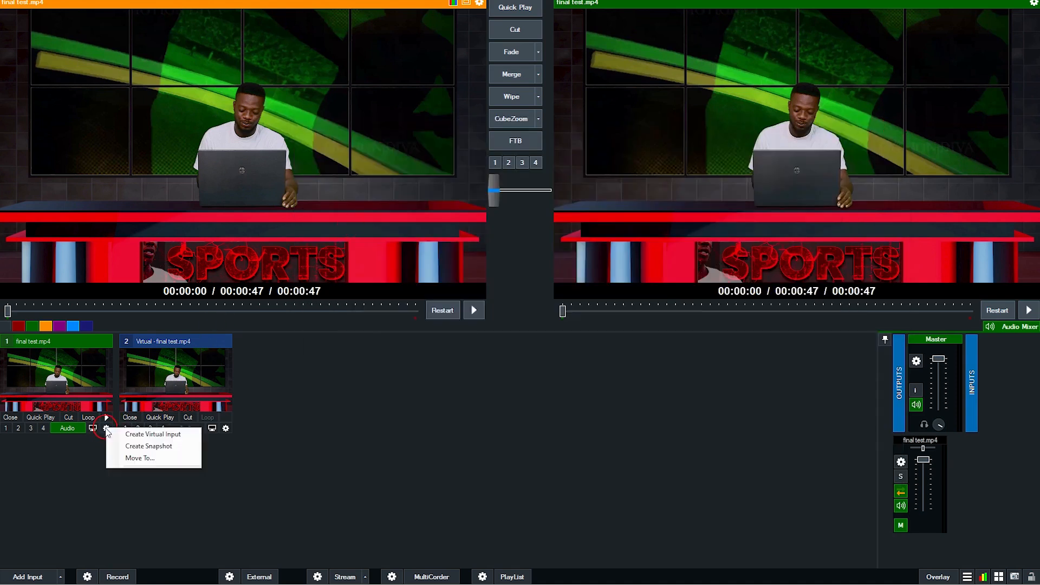
click(140, 435)
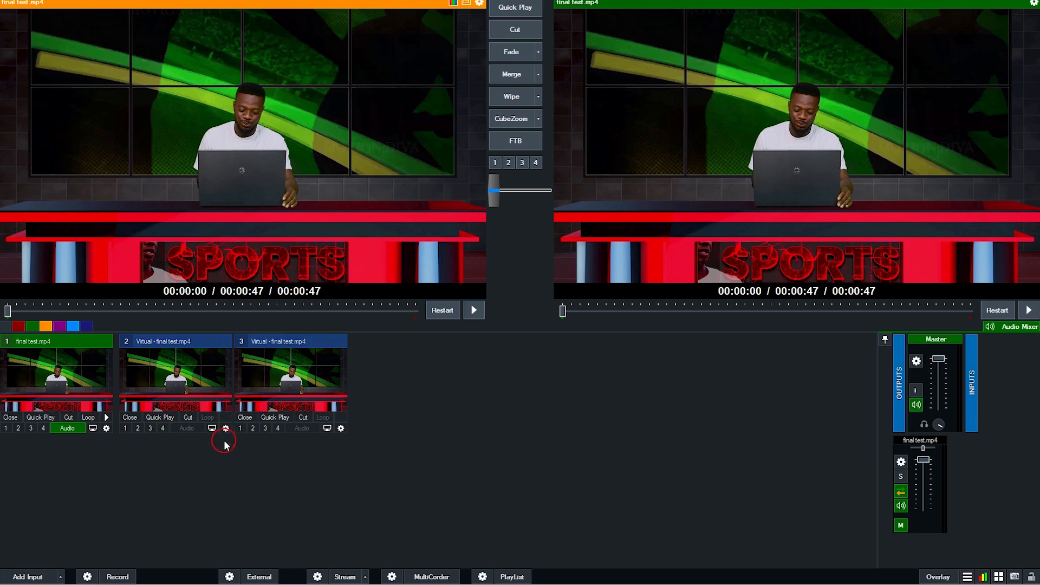
Set the overall zoom of virtual input 2 to about 1.632 in its position settings for a closer shot.
click(187, 382)
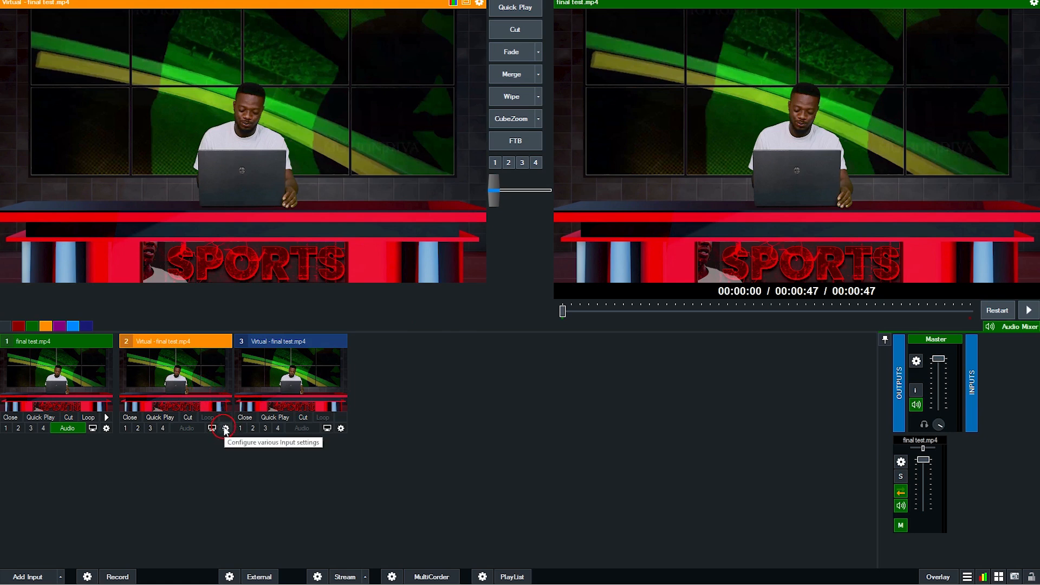
click(226, 429)
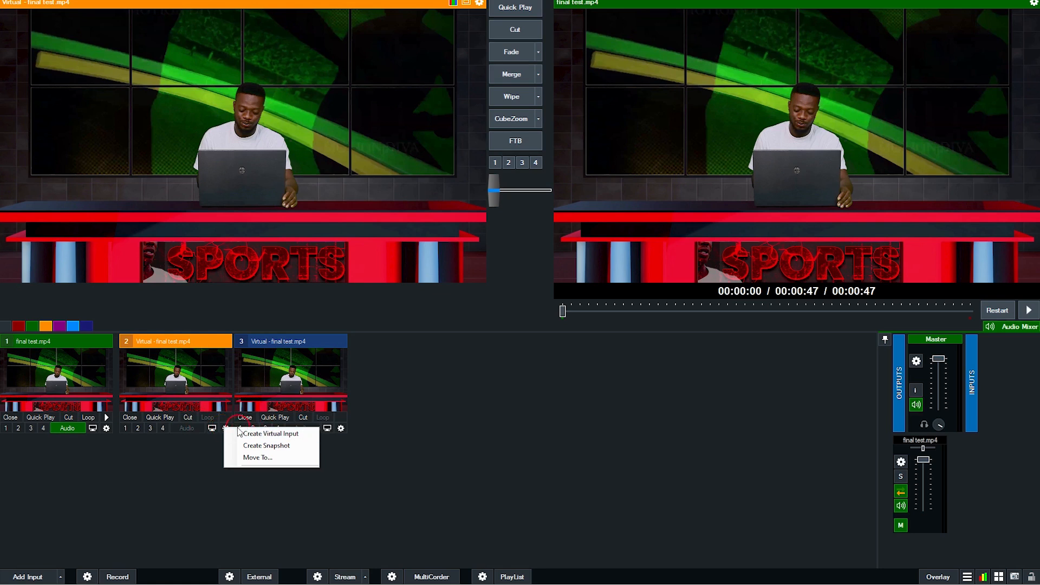
click(226, 429)
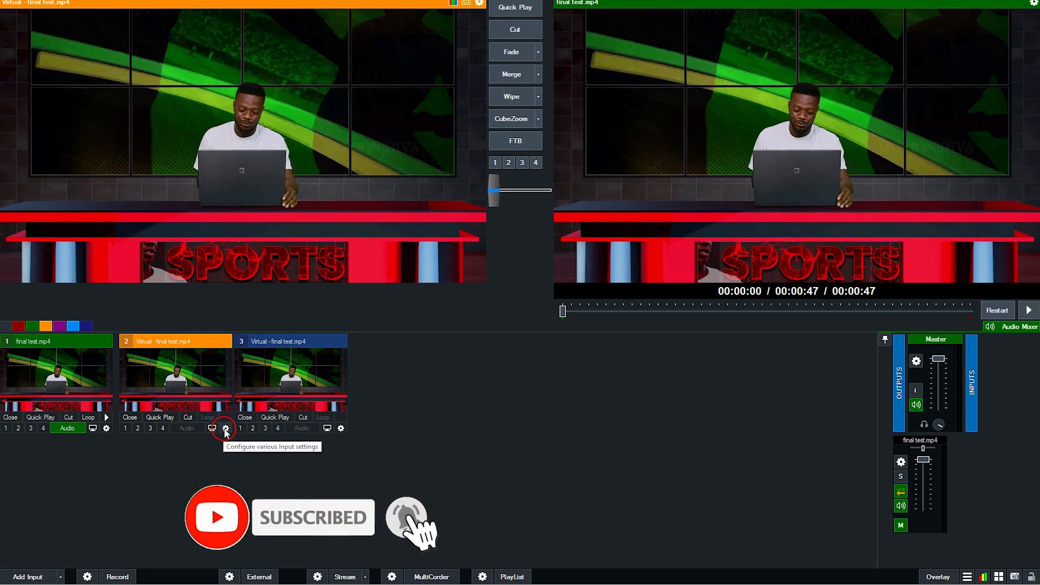
click(226, 429)
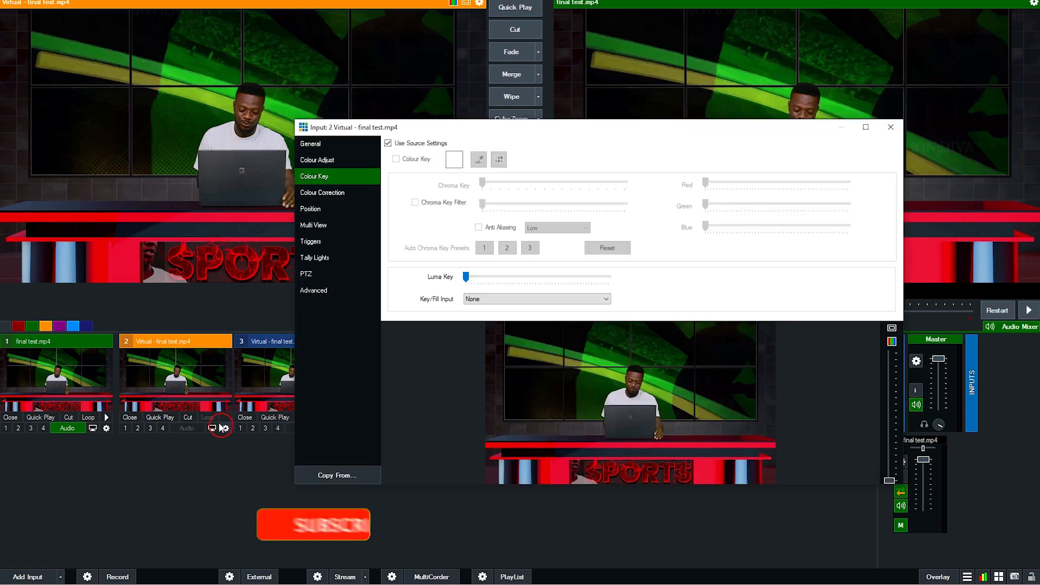
click(324, 208)
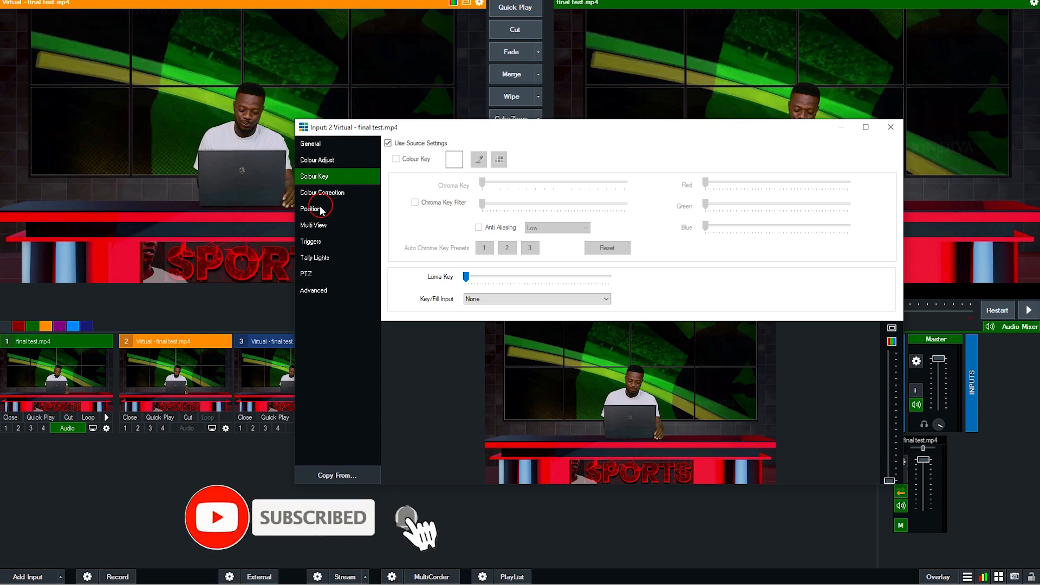
click(322, 209)
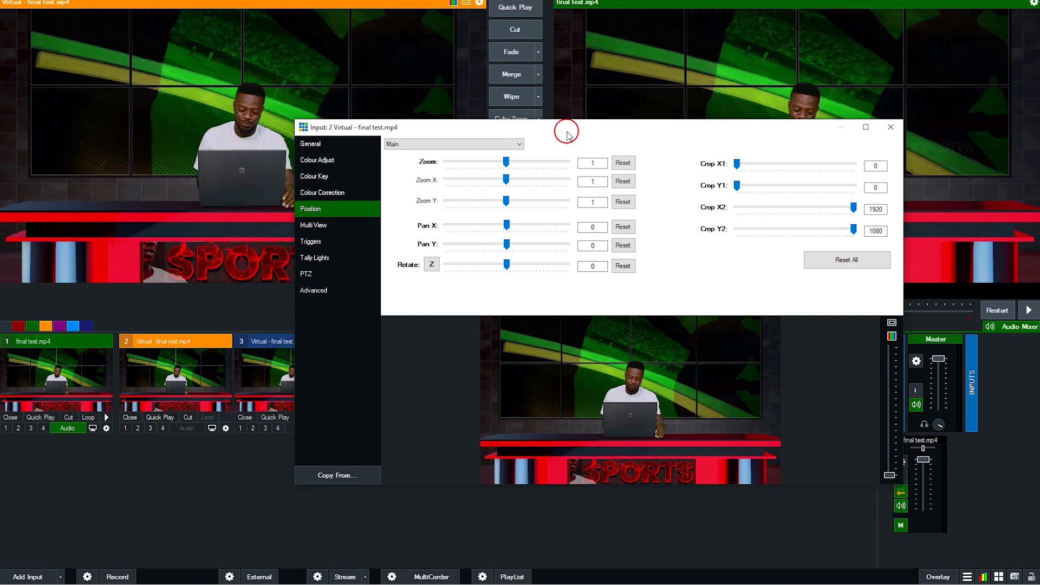
drag(567, 132, 573, 132)
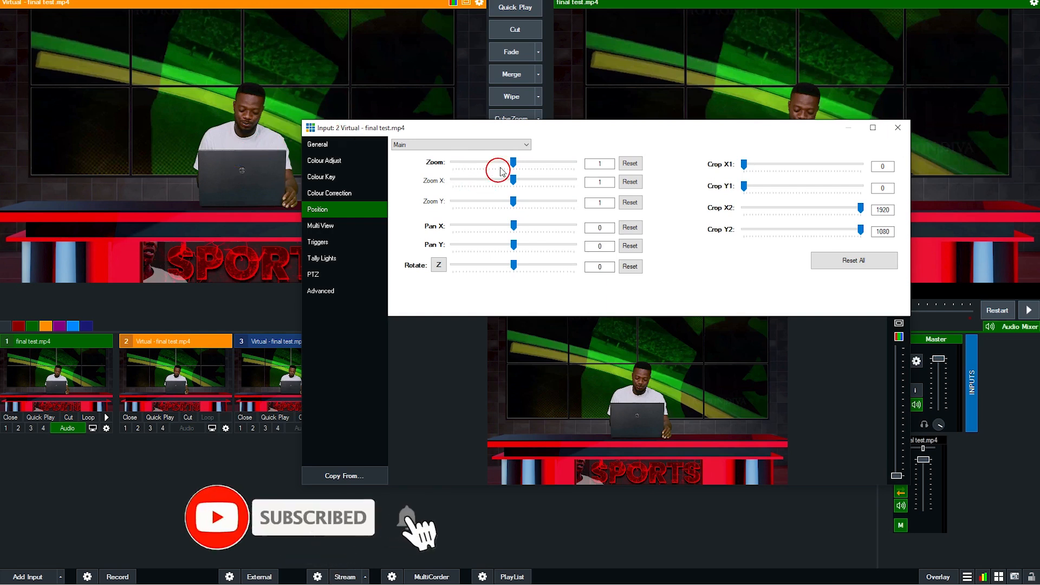
drag(513, 163, 512, 163)
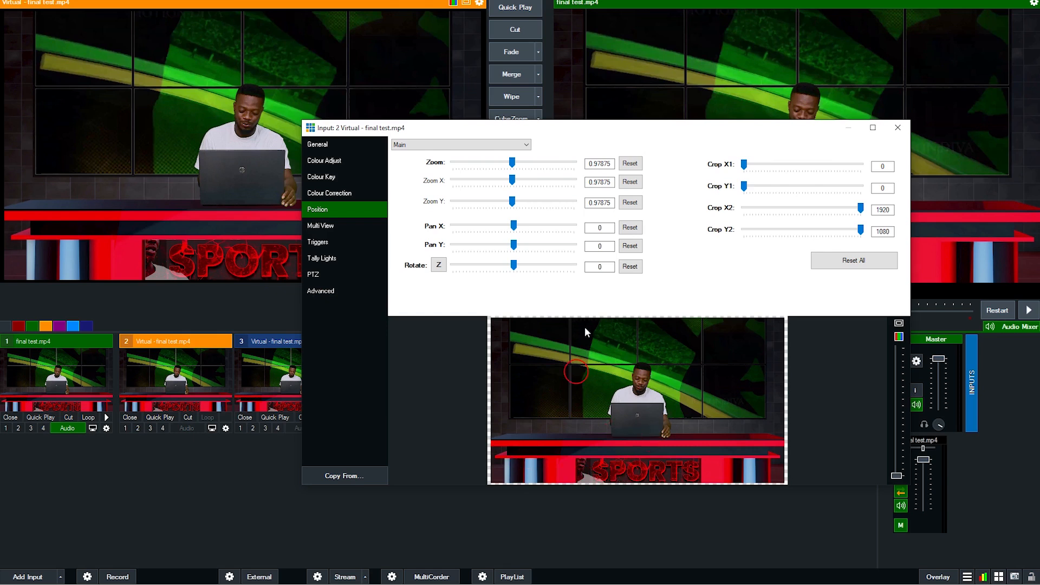
drag(512, 161, 522, 166)
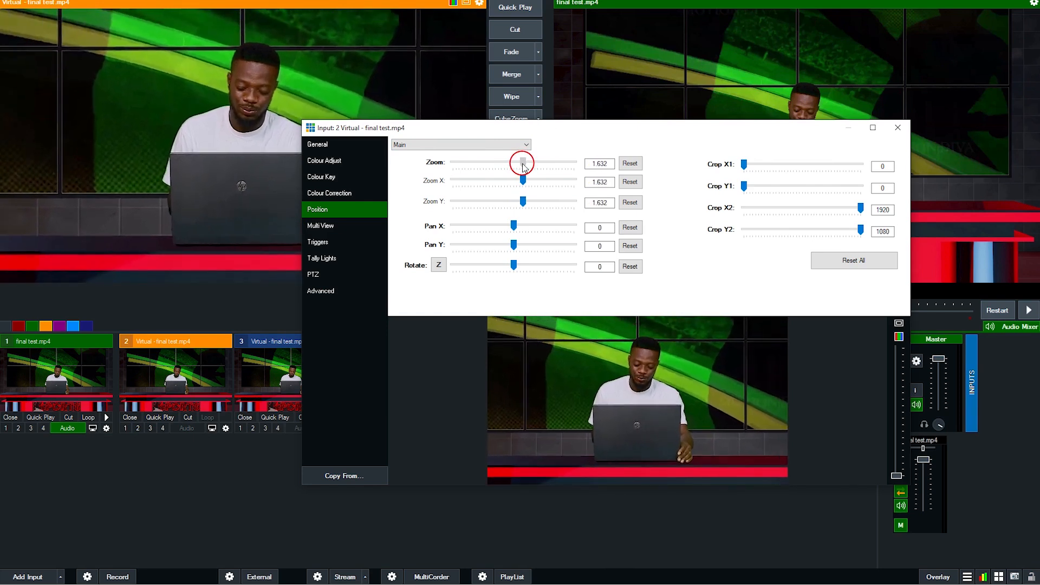
click(895, 129)
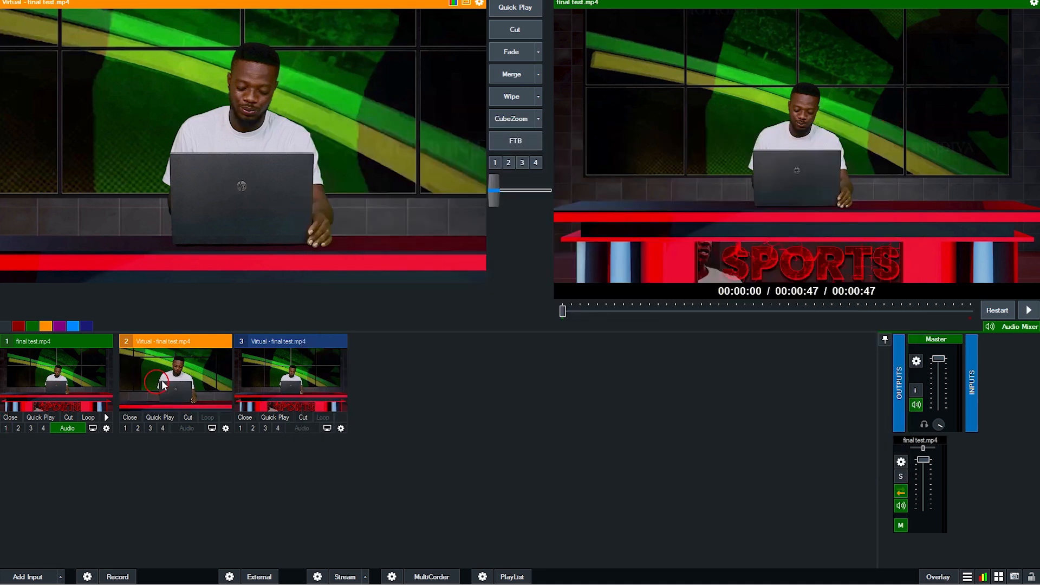
Compare the original wide shot with the zoomed virtual input 2 by alternating them in the preview.
click(91, 378)
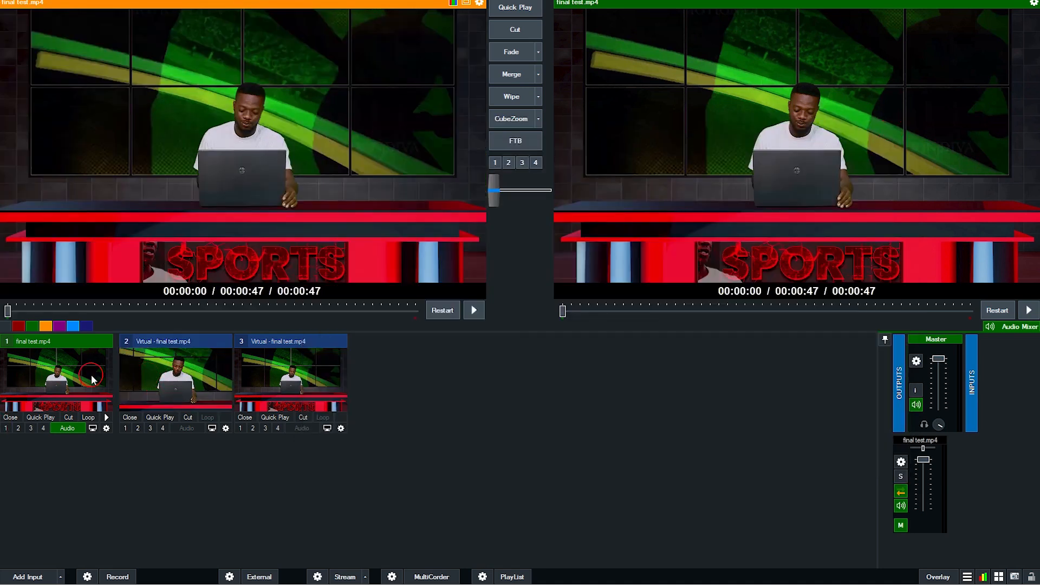
click(178, 383)
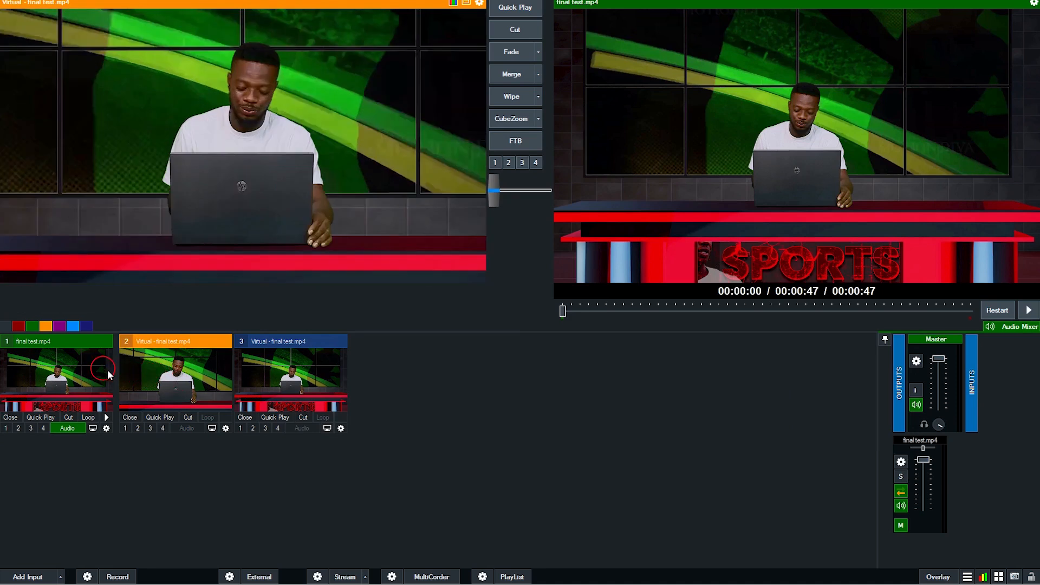
click(85, 371)
click(169, 375)
Reframe virtual input 3 with zoom 1.525, Pan X -0.511 and Pan Y about -0.103, placing the presenter off-centre to the left.
click(275, 381)
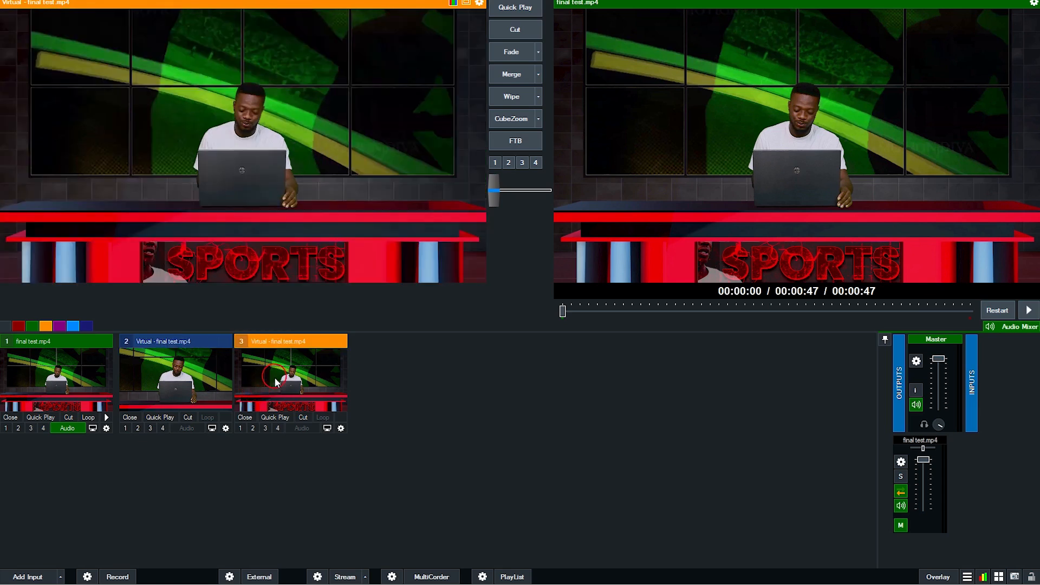
click(341, 430)
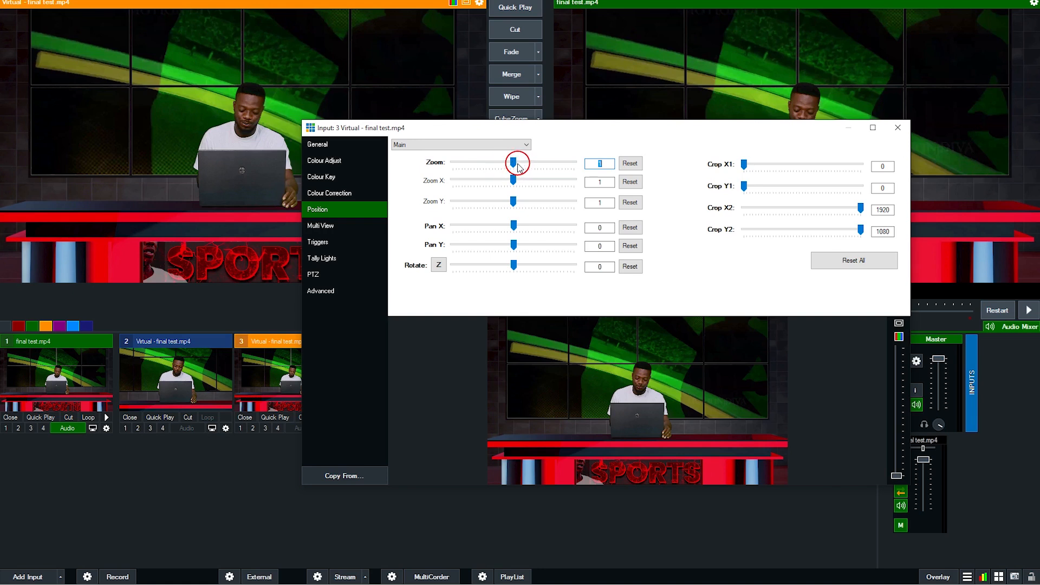
drag(518, 165, 539, 166)
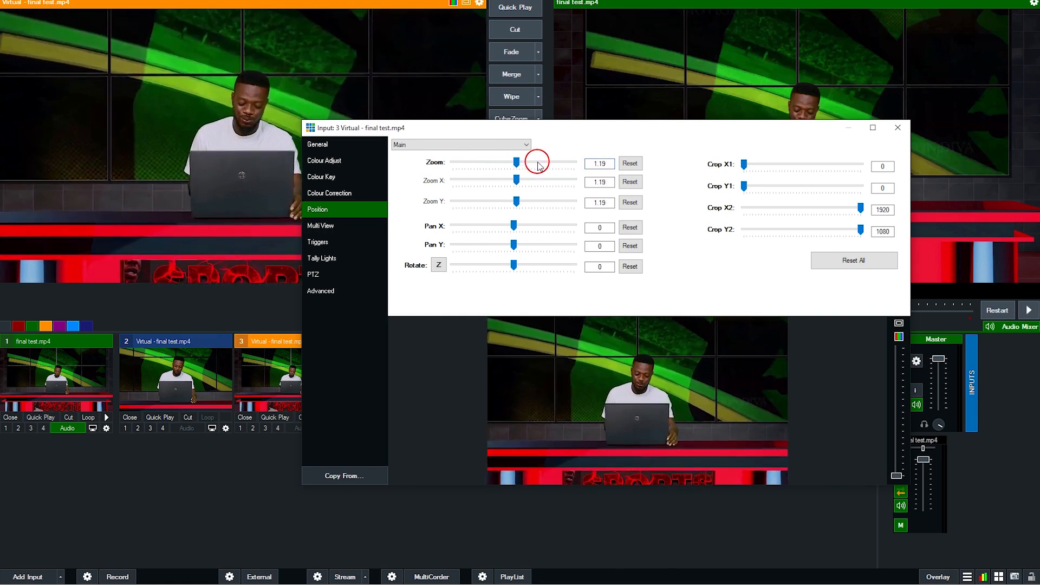
drag(643, 410, 620, 418)
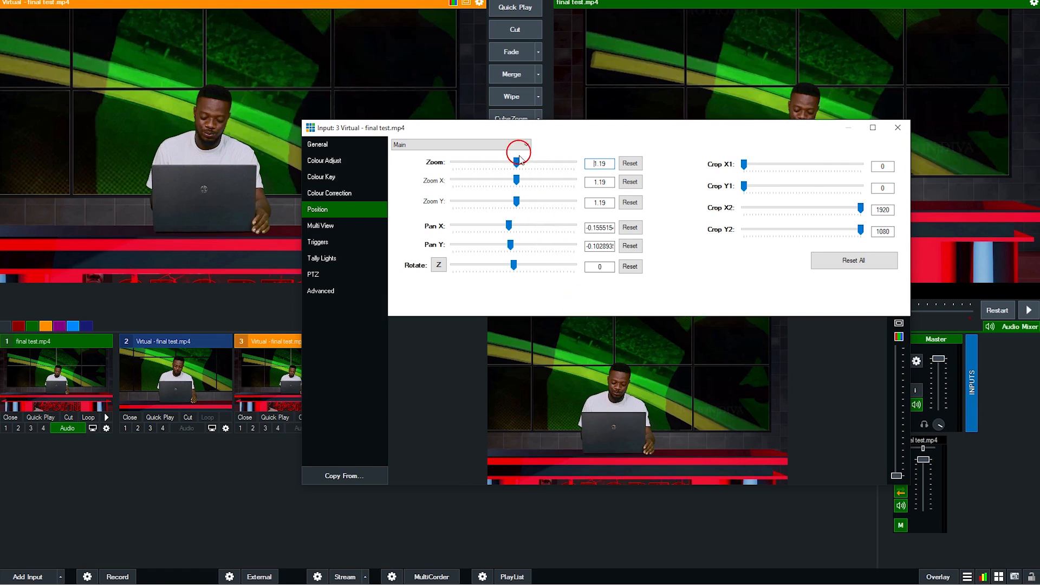
drag(518, 162, 521, 162)
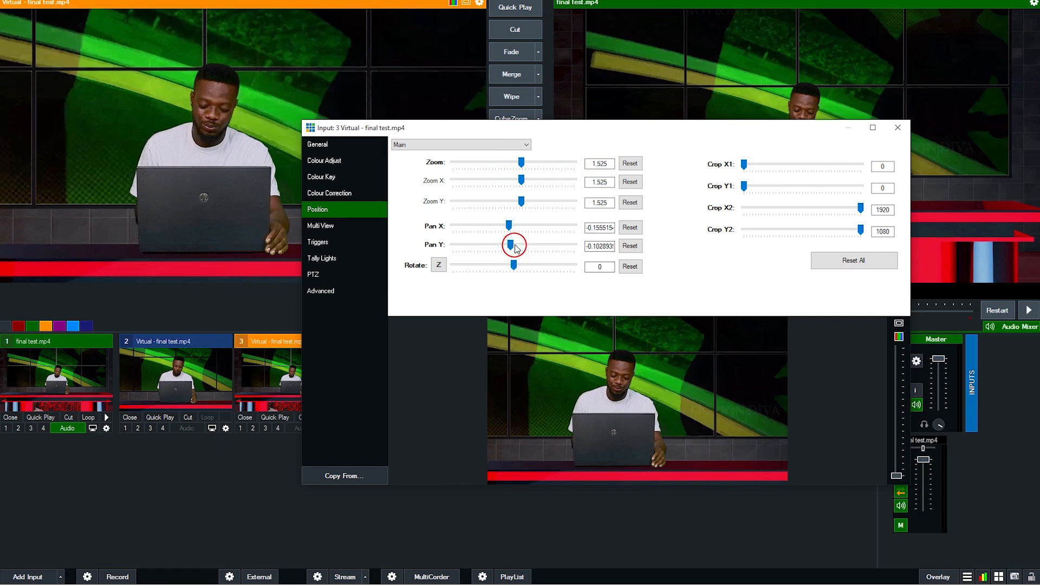
mouse_move(508, 225)
mouse_down()
mouse_move(481, 226)
mouse_move(495, 229)
mouse_up()
click(898, 127)
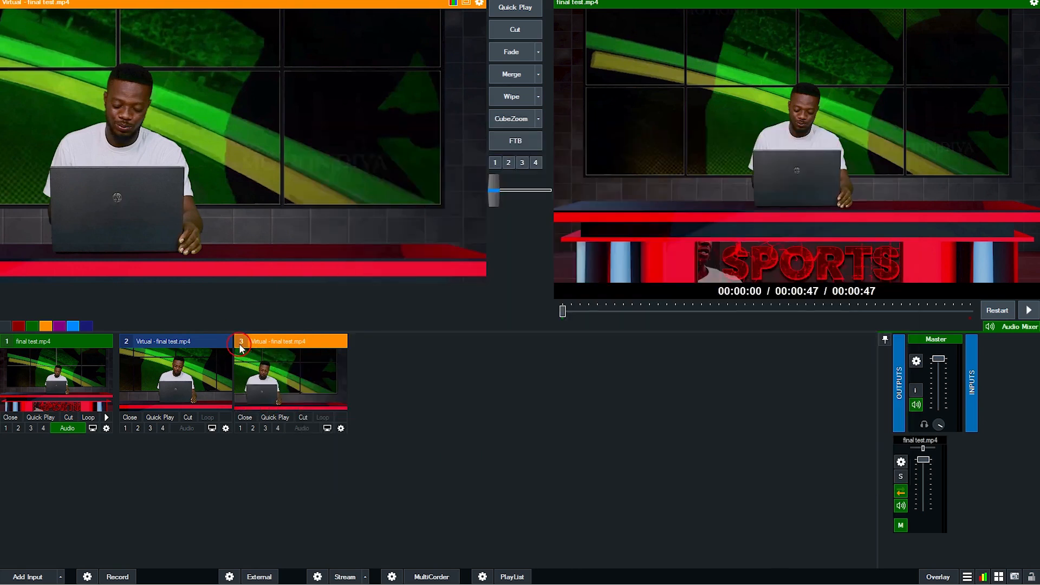
Check virtual input 3's framing, and preview virtual input 2 and the original video in turn.
click(299, 378)
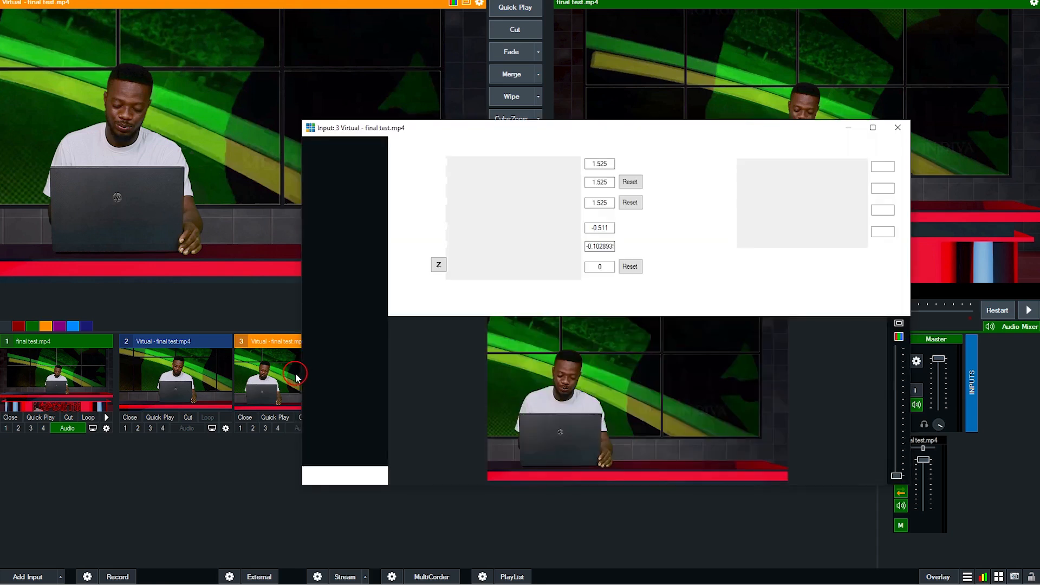
click(898, 128)
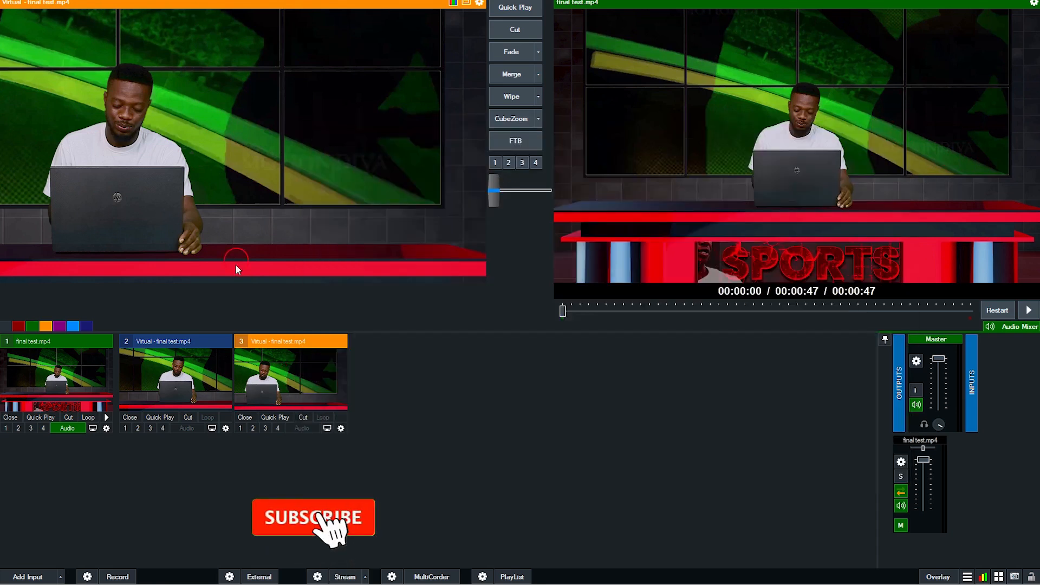
click(196, 375)
click(73, 397)
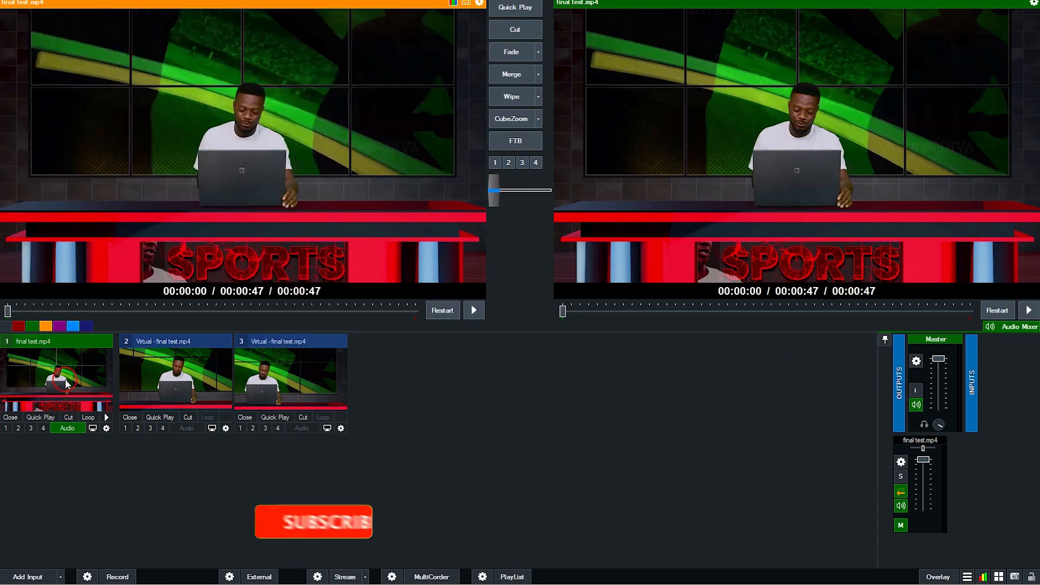
Play final test.mp4 in the program output and pause it at about 4 seconds.
click(1029, 310)
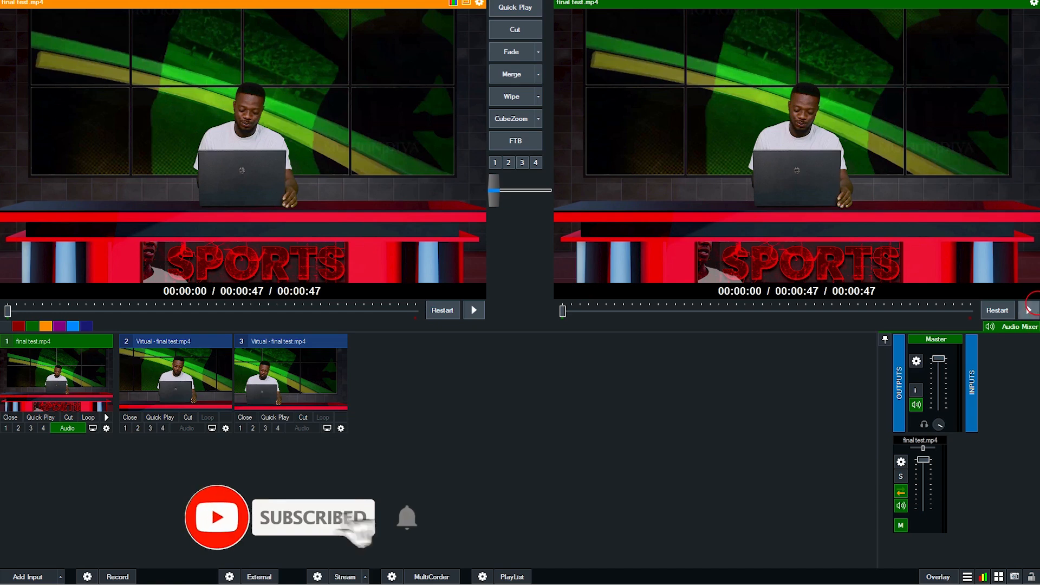
click(1028, 310)
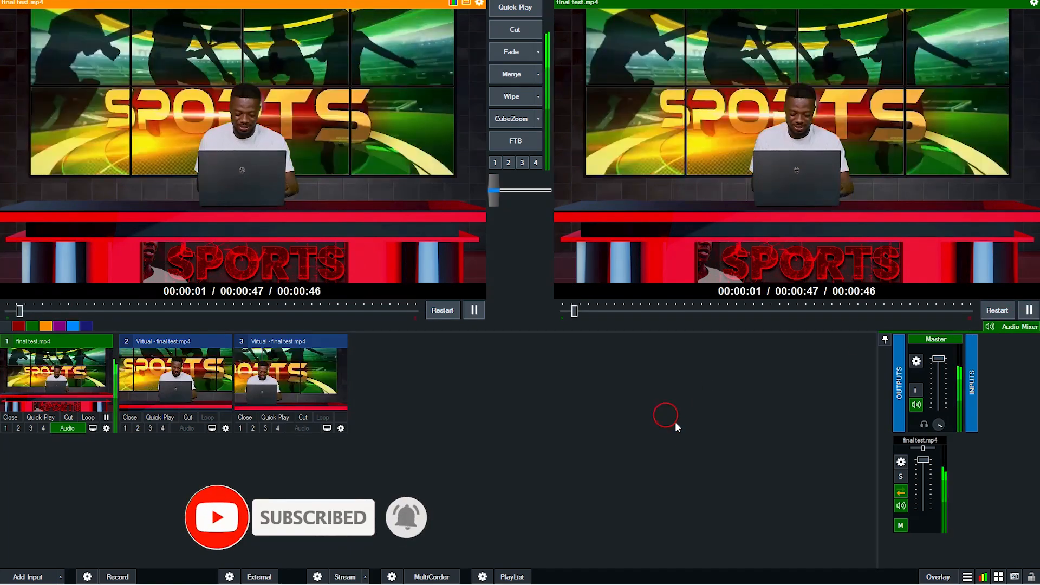
click(1027, 311)
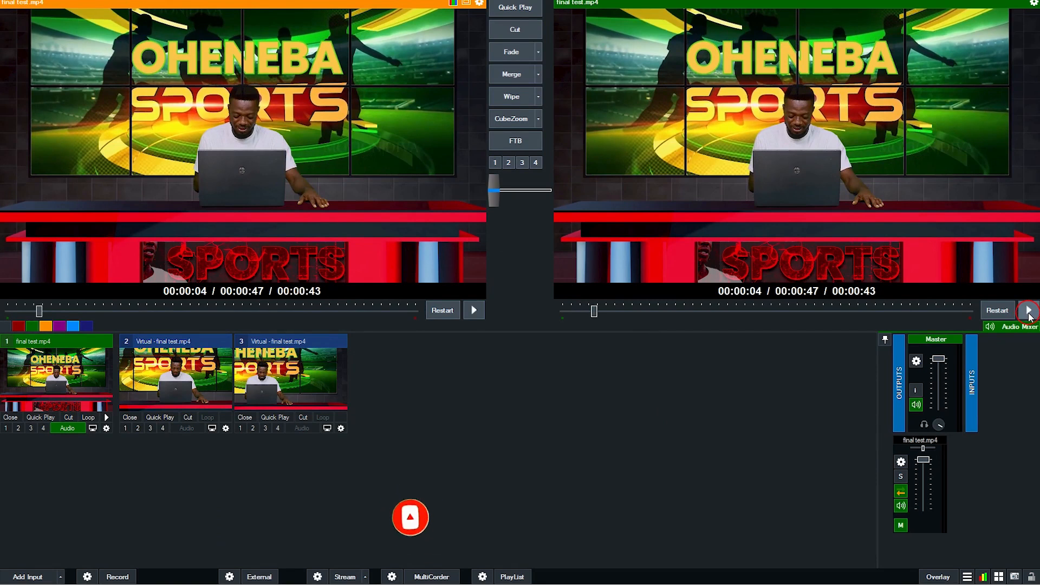
Mute the audio of final test.mp4, enable looping for it, and resume its playback.
click(67, 428)
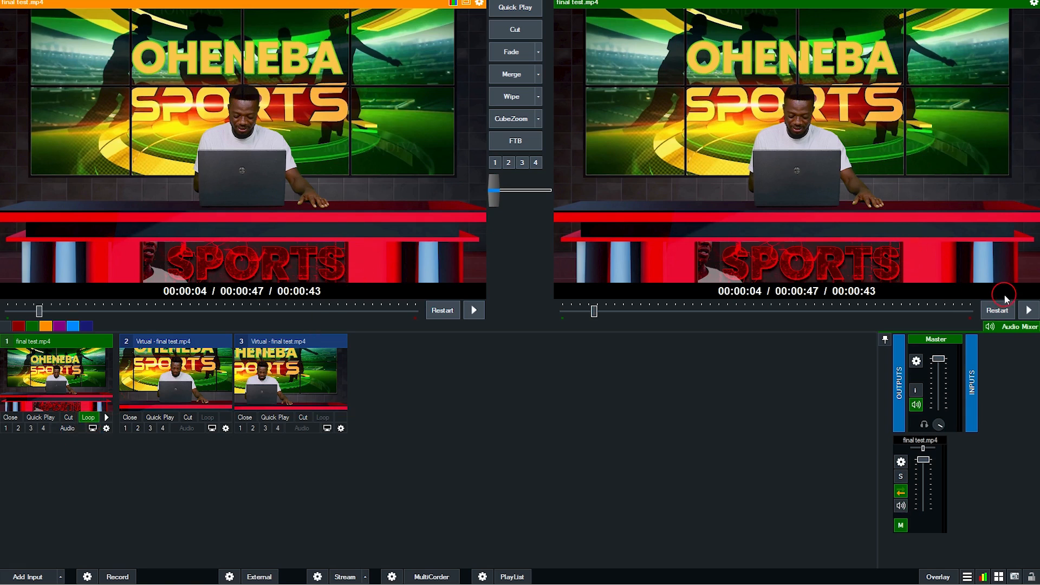
click(1028, 310)
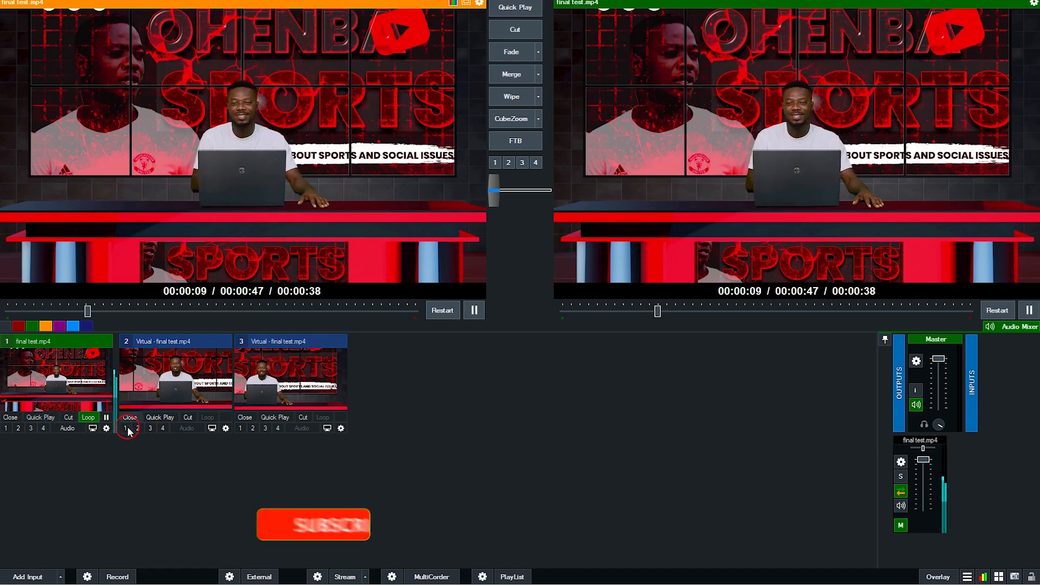
Try out virtual input 2 in overlay channel 1 and virtual input 3 in overlay channel 2, and clear both overlays from the program output.
click(126, 429)
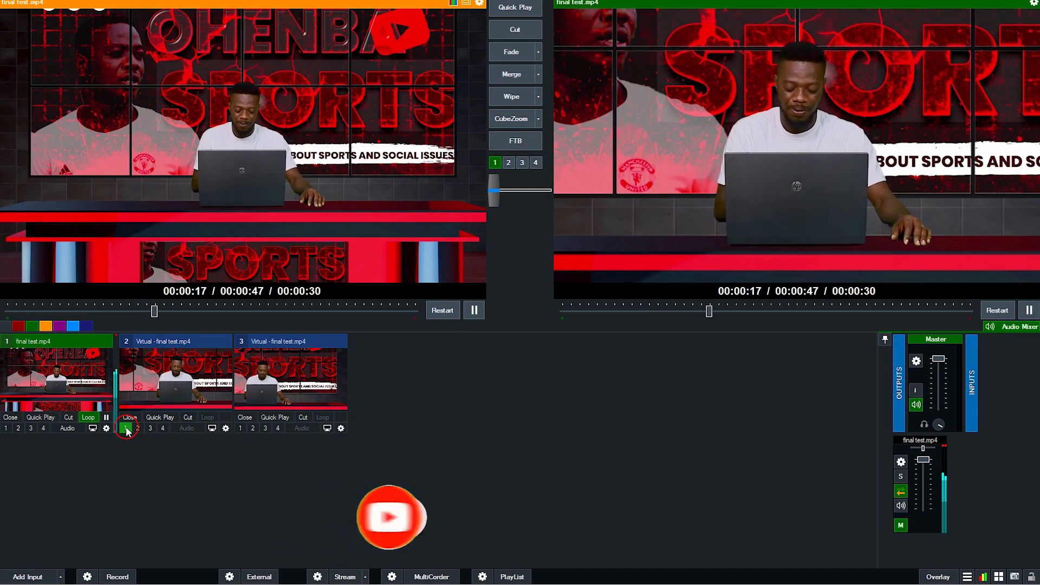
click(126, 428)
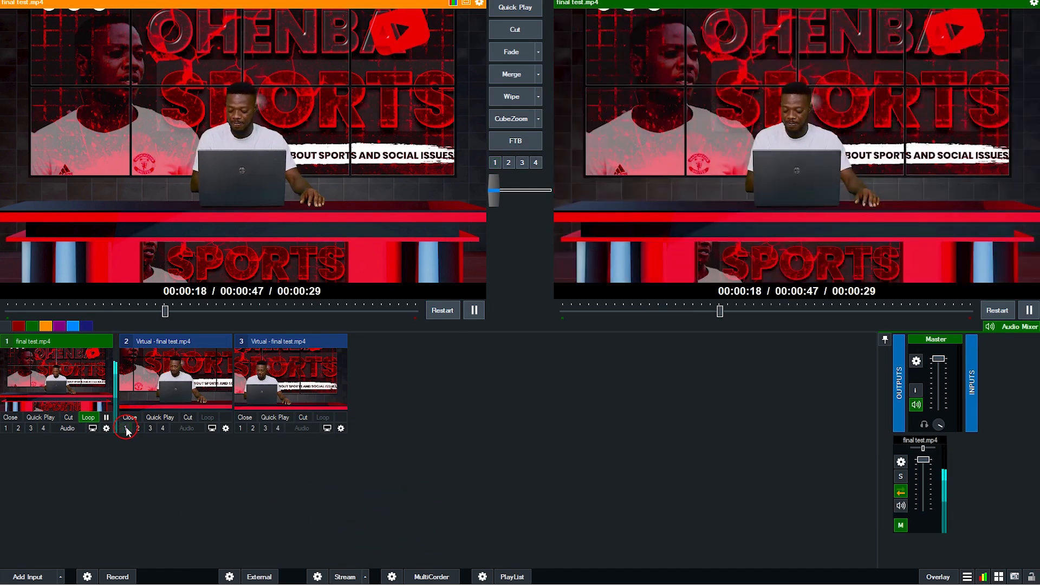
click(126, 429)
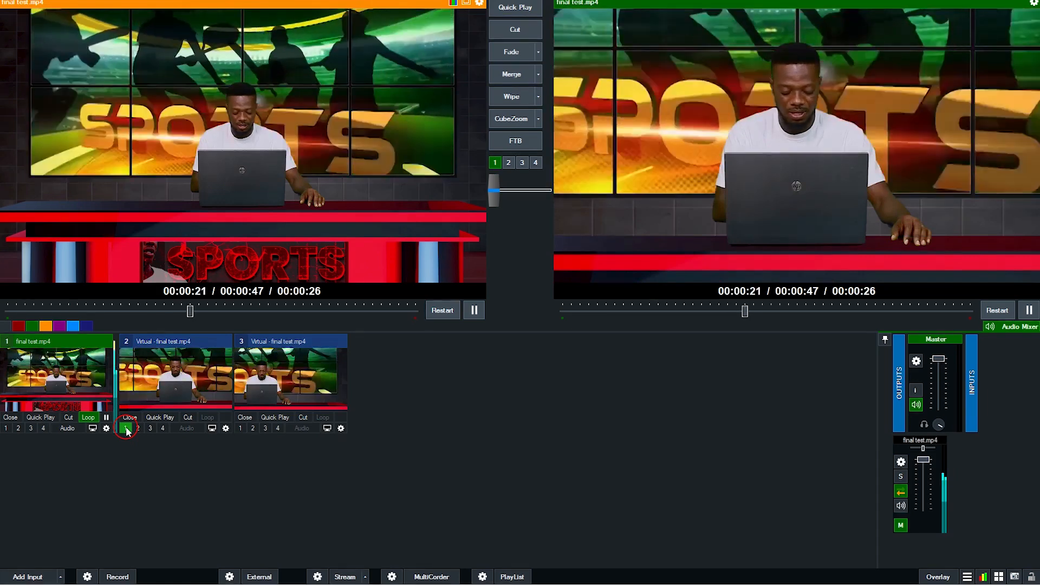
click(253, 428)
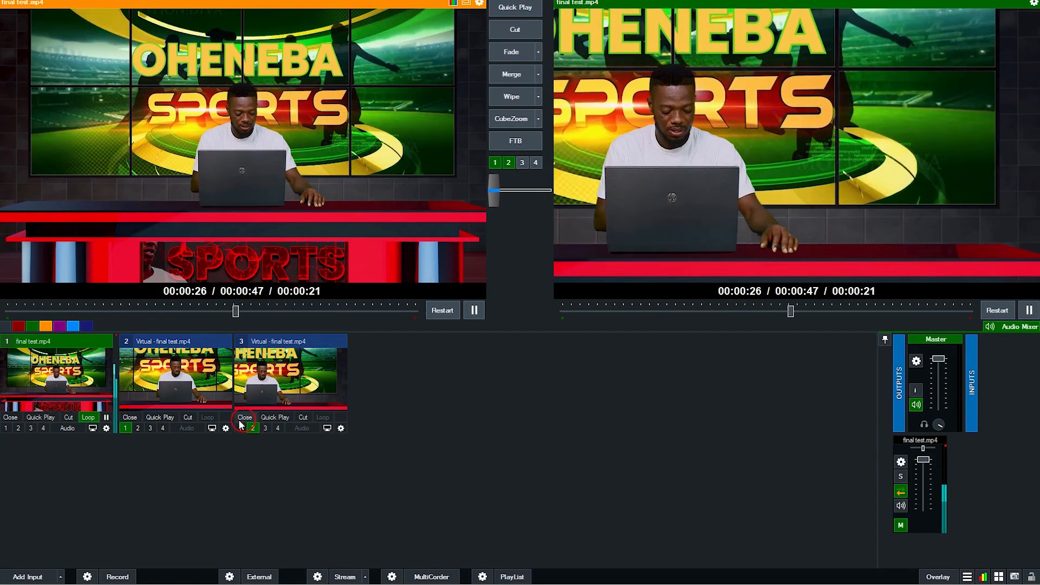
click(128, 428)
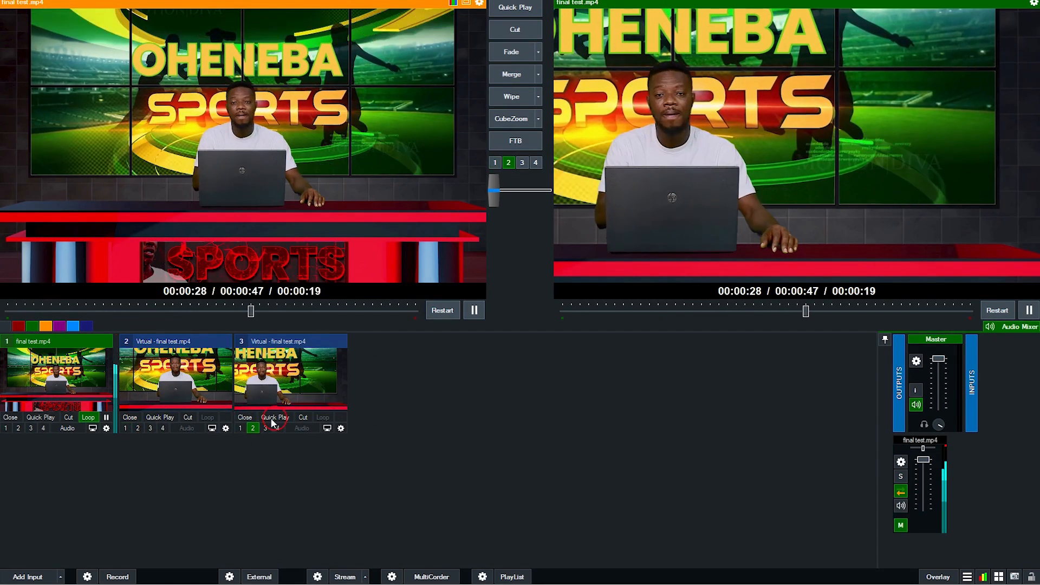
click(252, 428)
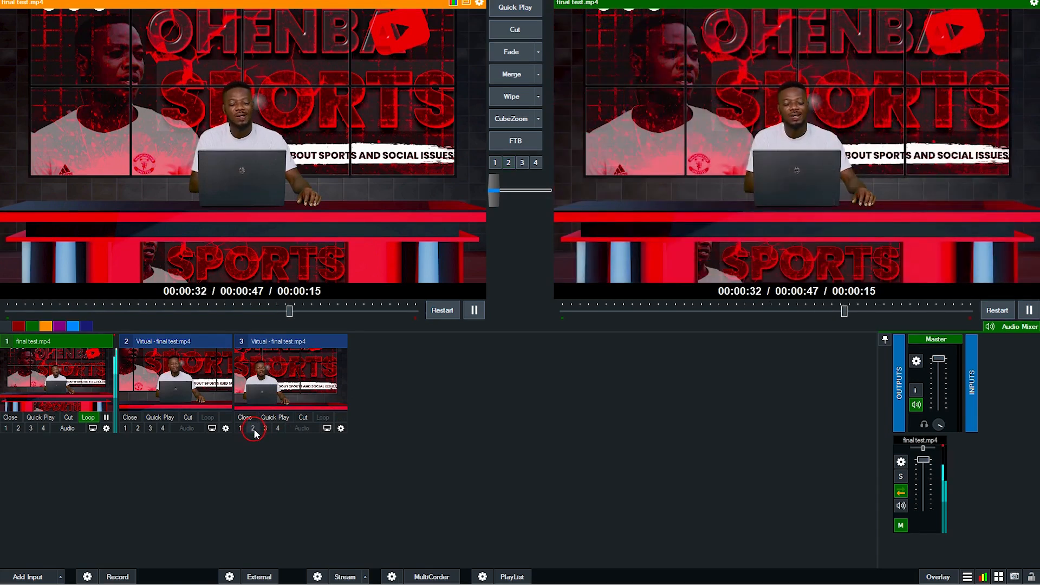
Show virtual input 2 once more in overlay channel 1 over the original video and remove it again.
click(161, 428)
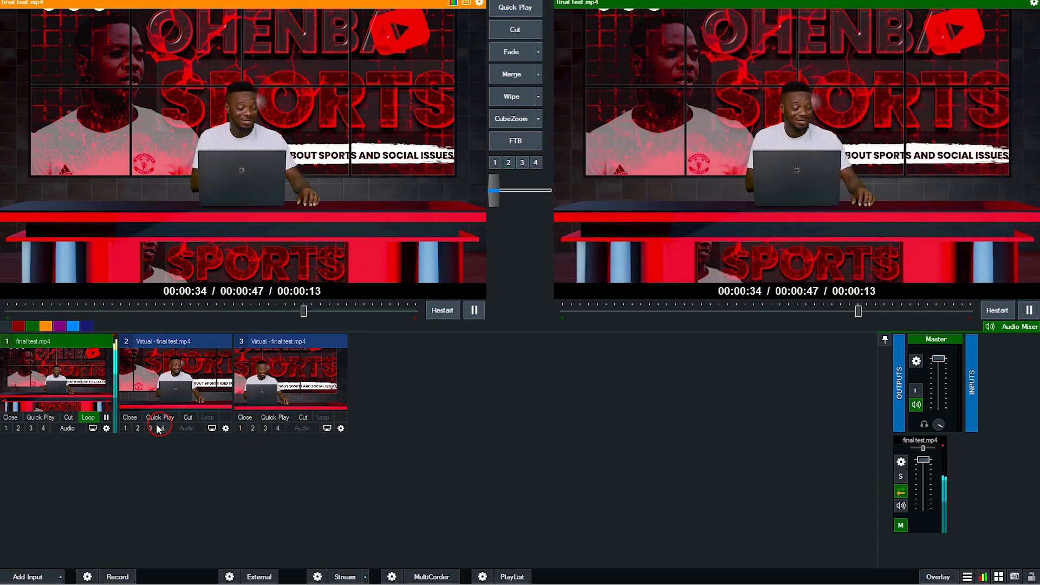
click(128, 428)
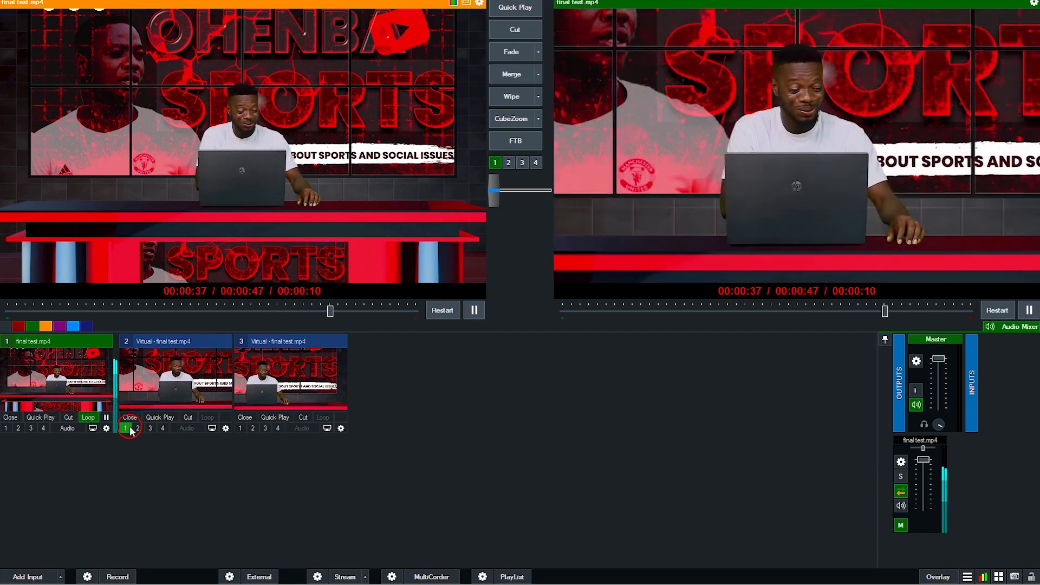
click(129, 428)
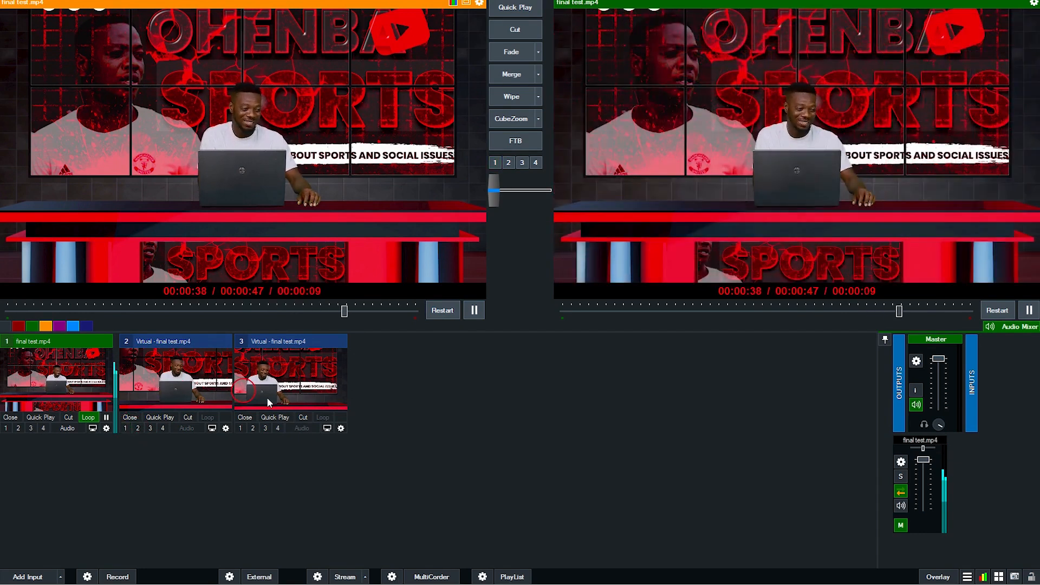
Put virtual input 3 in the program output and mute the audio of final test.mp4.
click(285, 391)
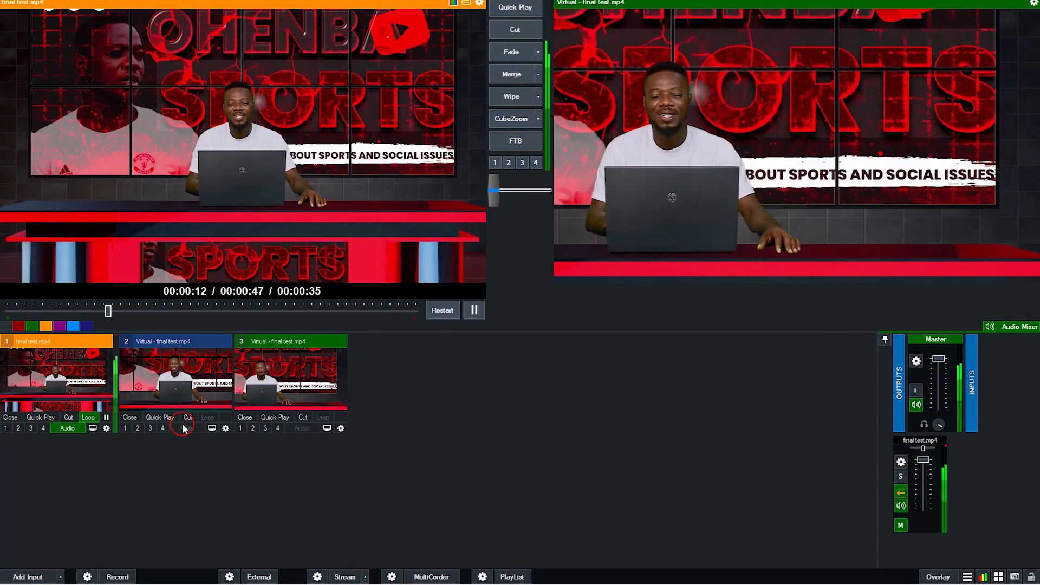
click(70, 428)
click(540, 26)
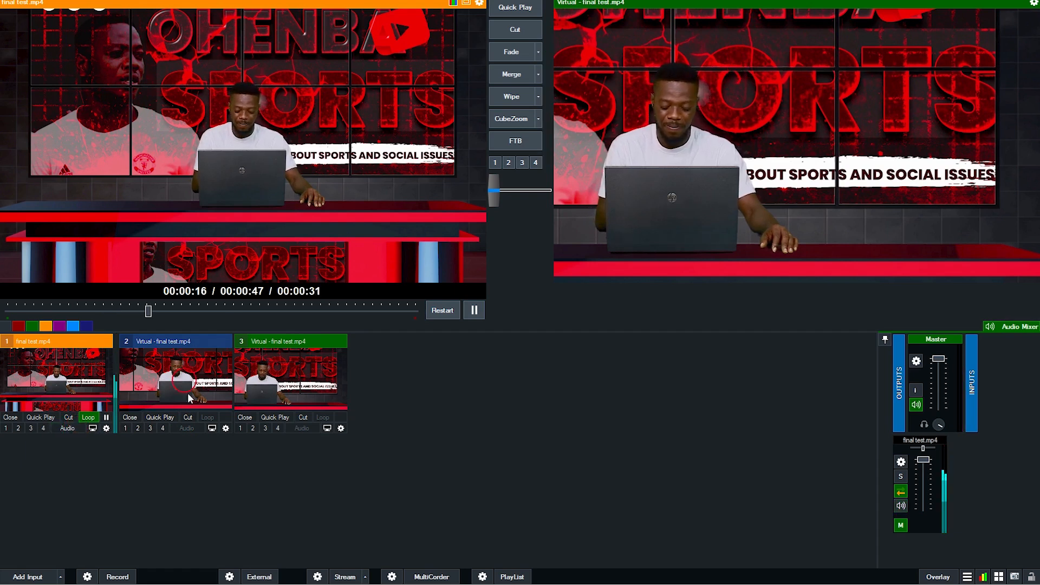
Fade the program output to virtual input 2 and mute the final test.mp4 audio again.
click(167, 390)
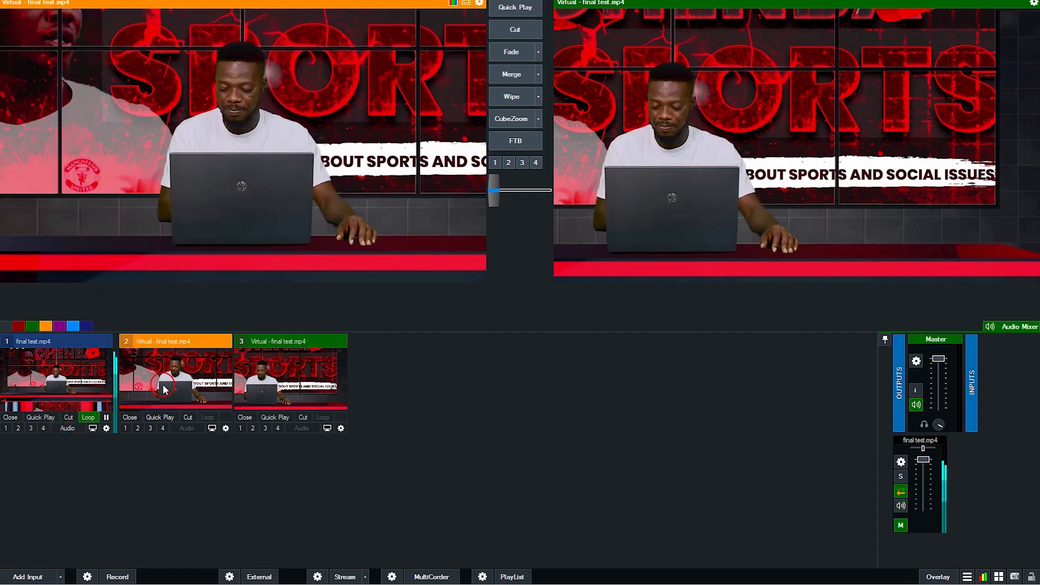
click(508, 52)
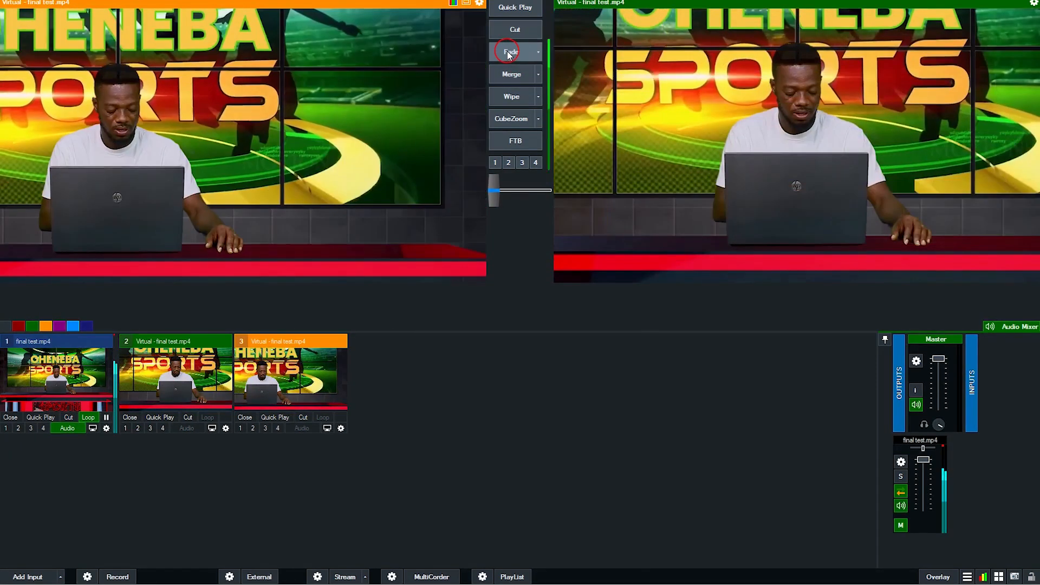
click(67, 428)
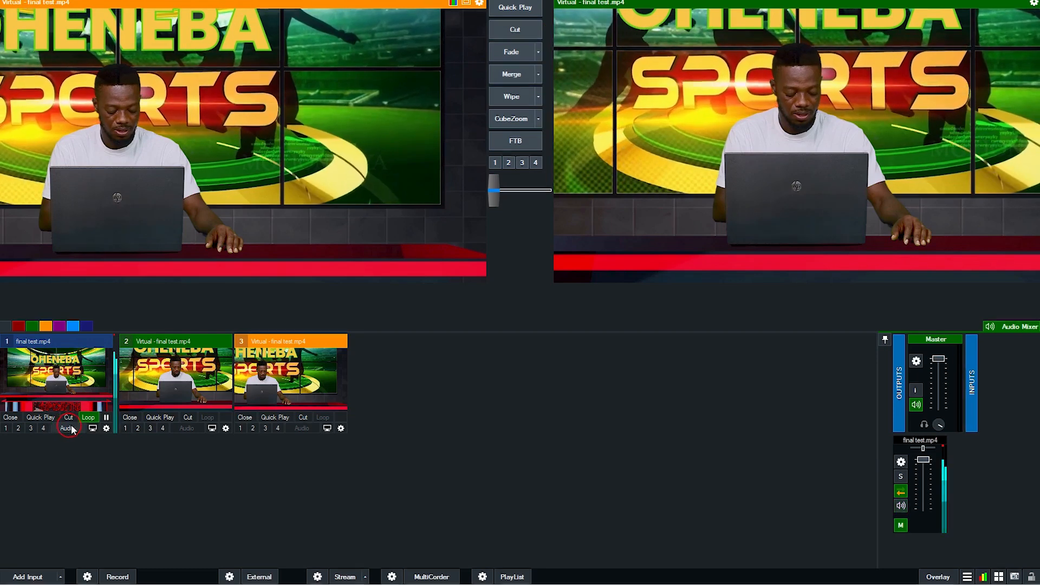
click(80, 427)
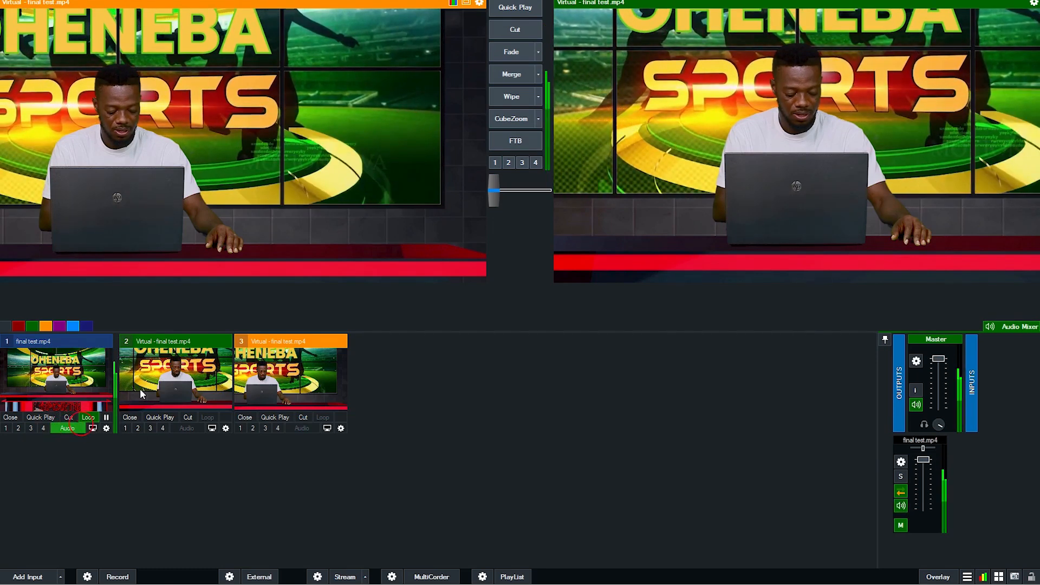
click(67, 429)
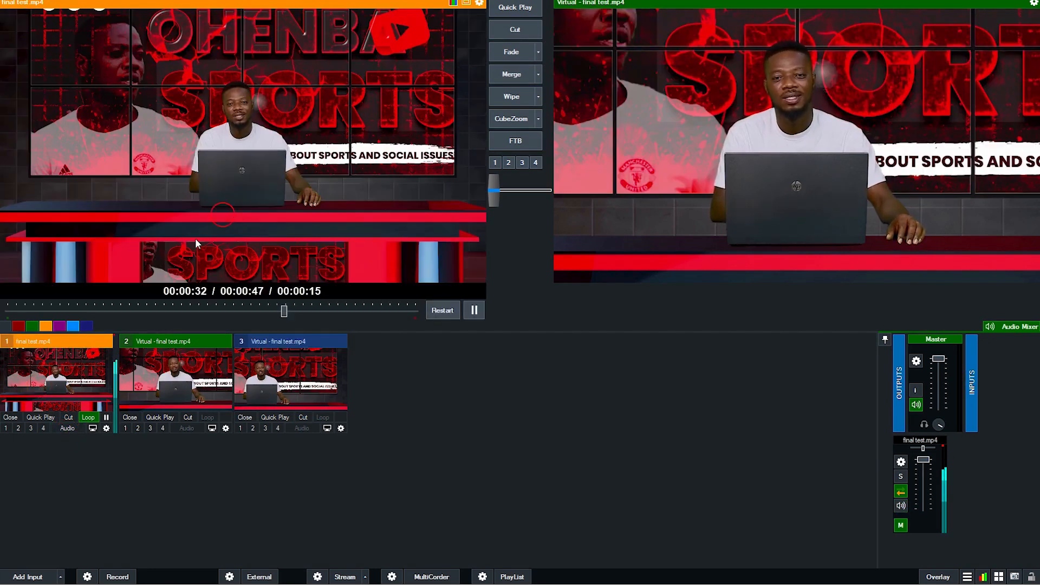
Fade the program output to final test.mp4, wipe to virtual input 2, and fade to virtual input 3.
click(502, 57)
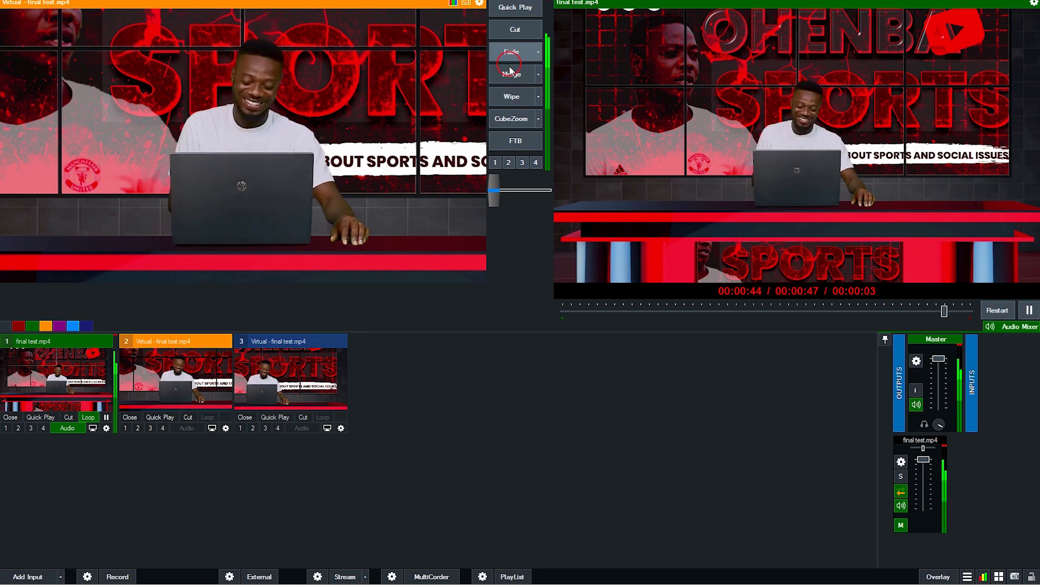
click(512, 98)
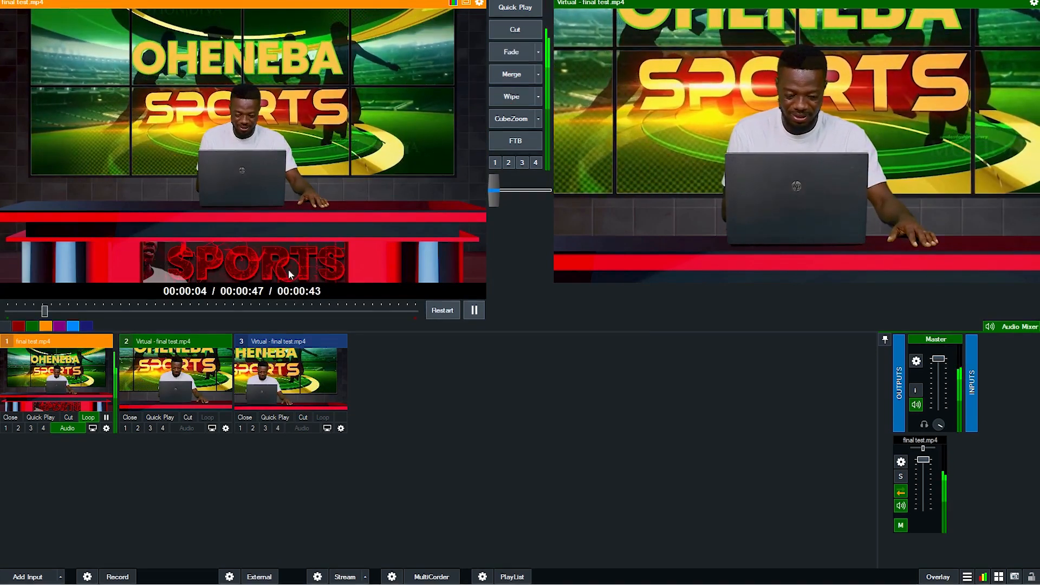
click(287, 374)
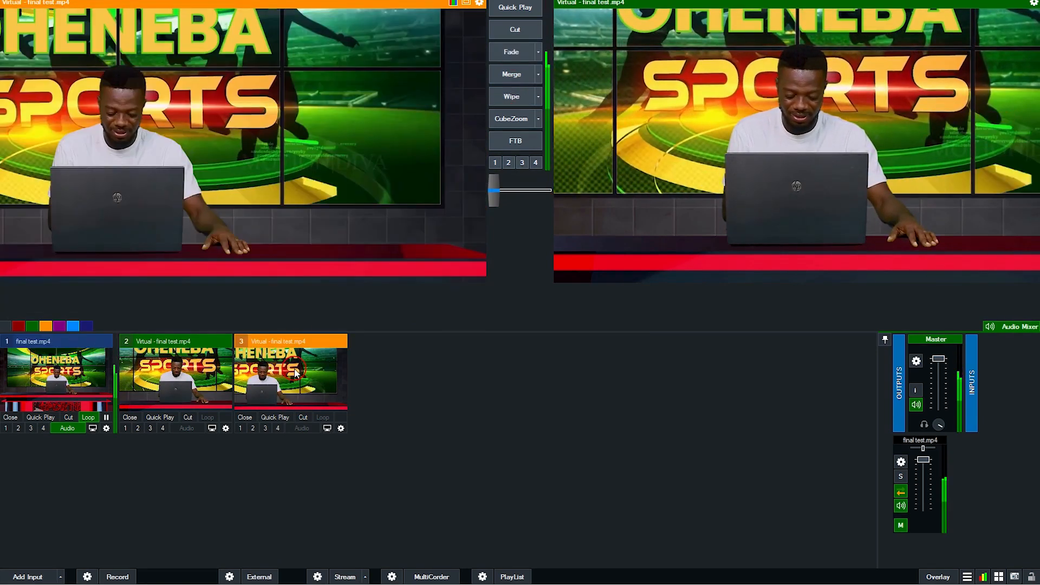
click(508, 53)
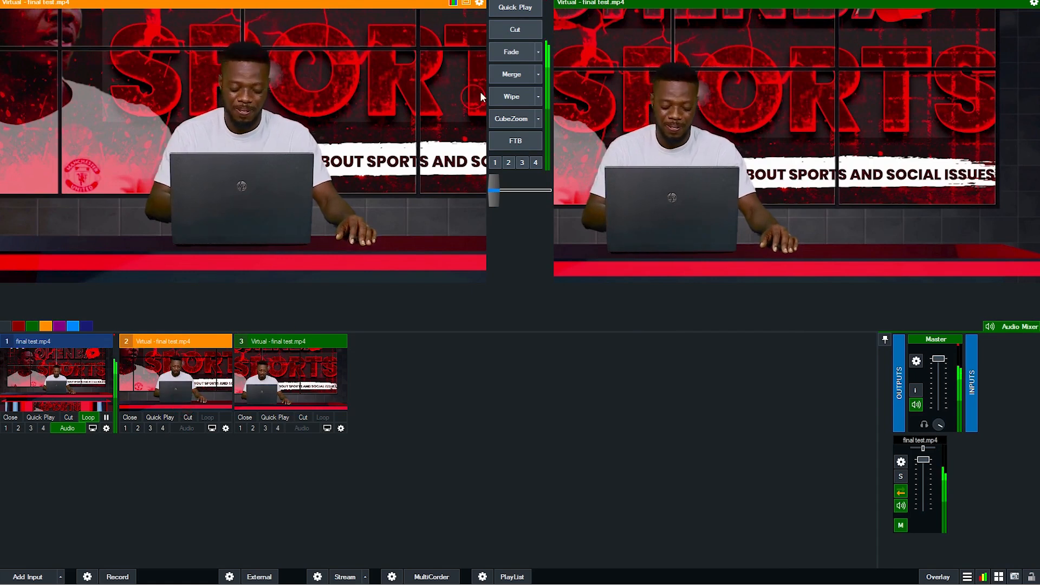
Use Merge to switch the program output to virtual input 2, to final test.mp4 and back to virtual input 2, and pause the video.
click(510, 75)
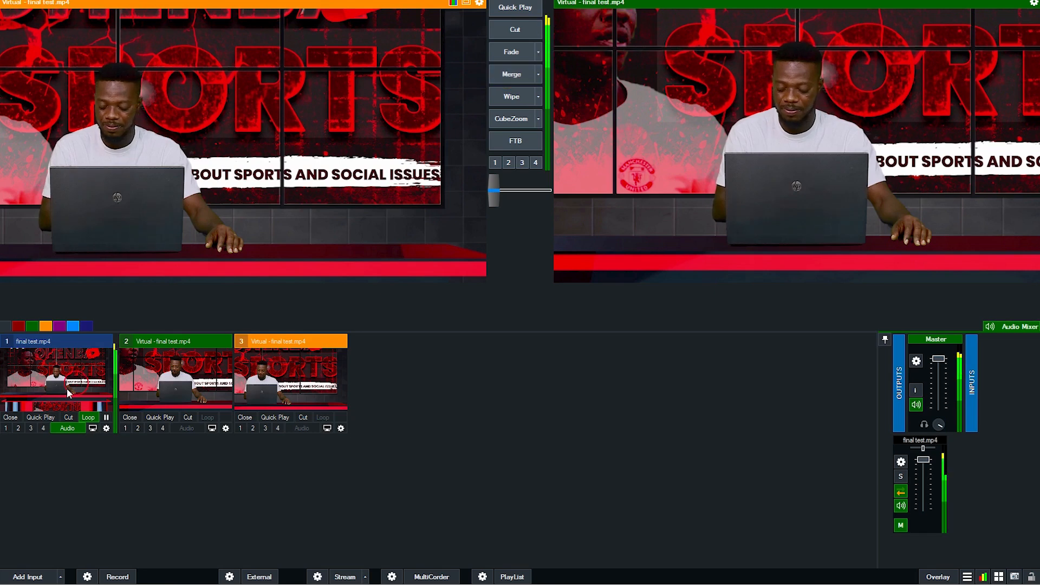
click(90, 382)
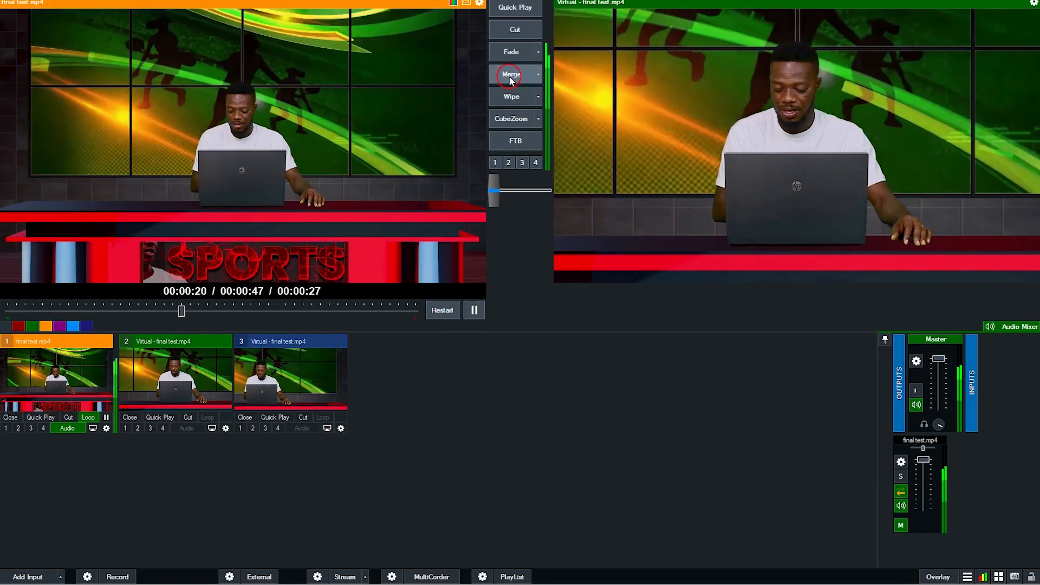
click(510, 79)
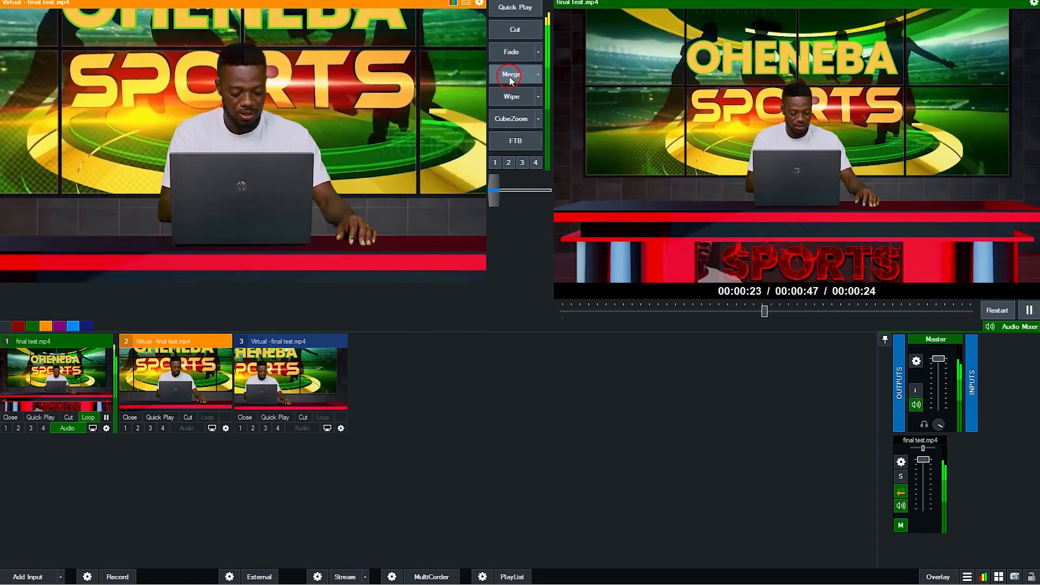
click(190, 377)
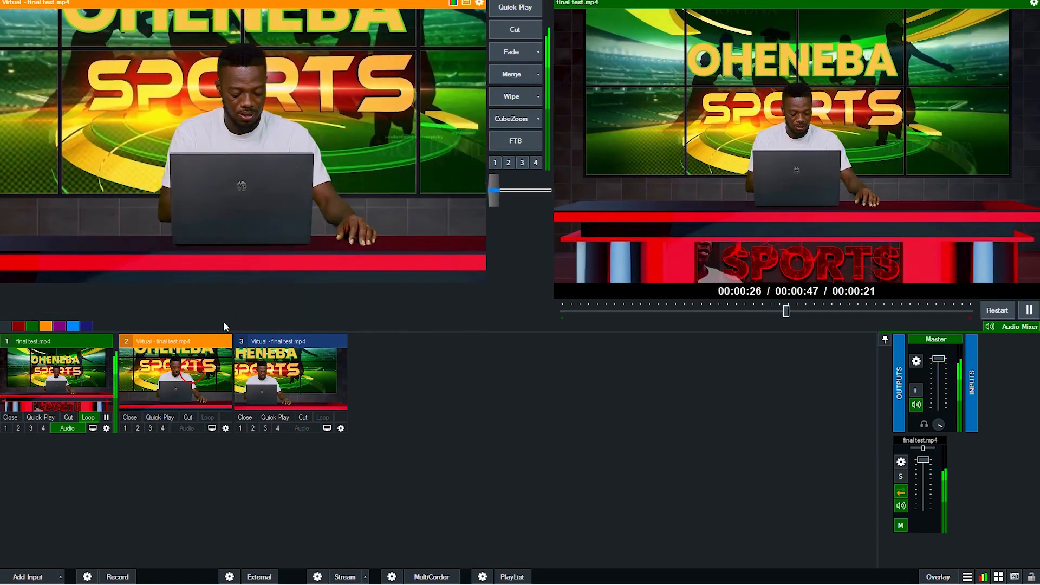
click(511, 76)
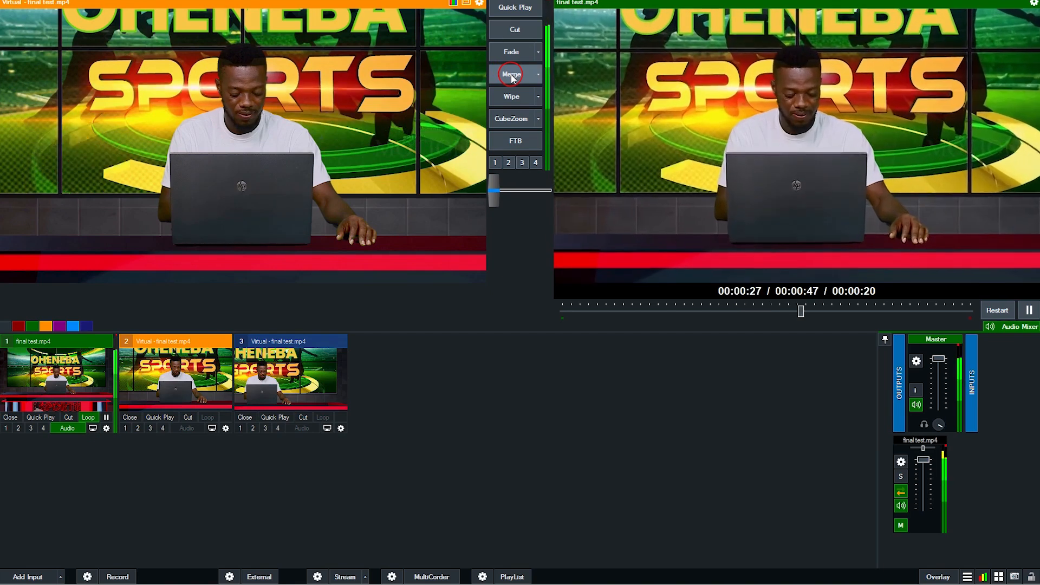
click(474, 311)
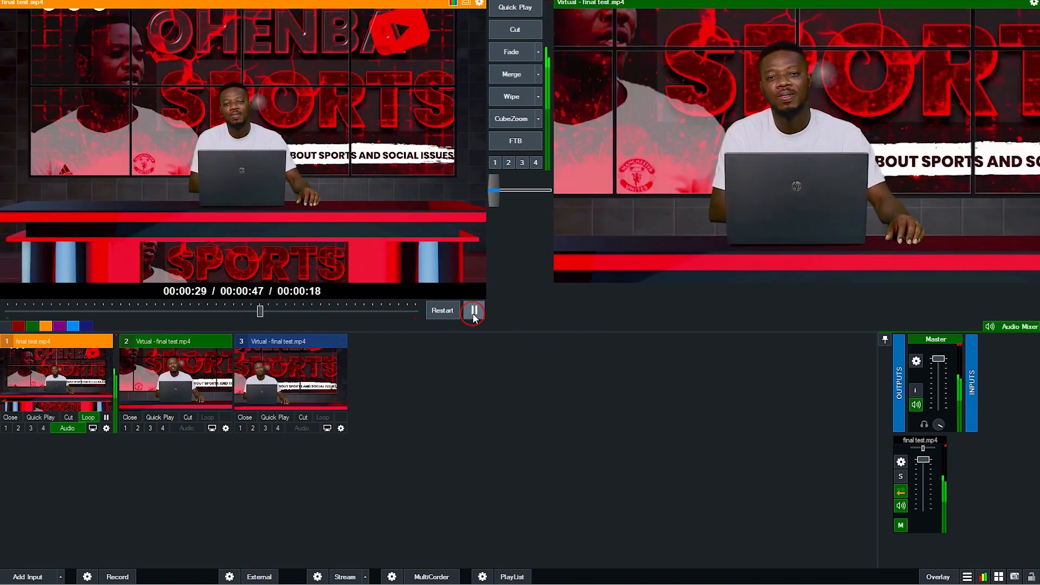